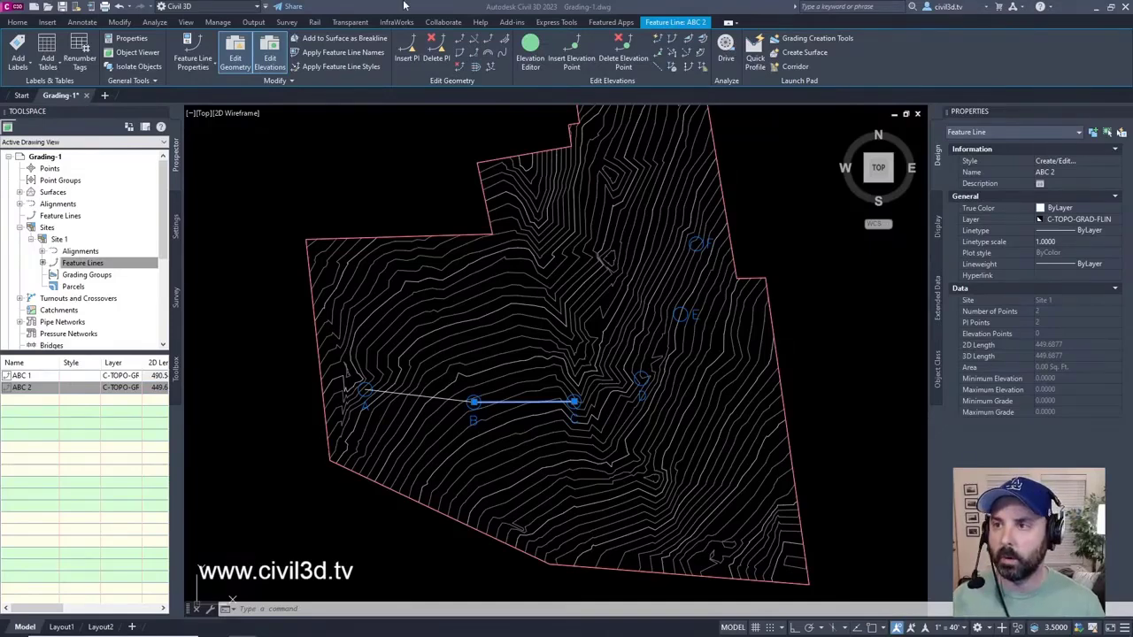
Start a new feature line in Site 1 with naming enabled, replacing the word Feature in the name template with CDEF
key(Escape)
key(Escape)
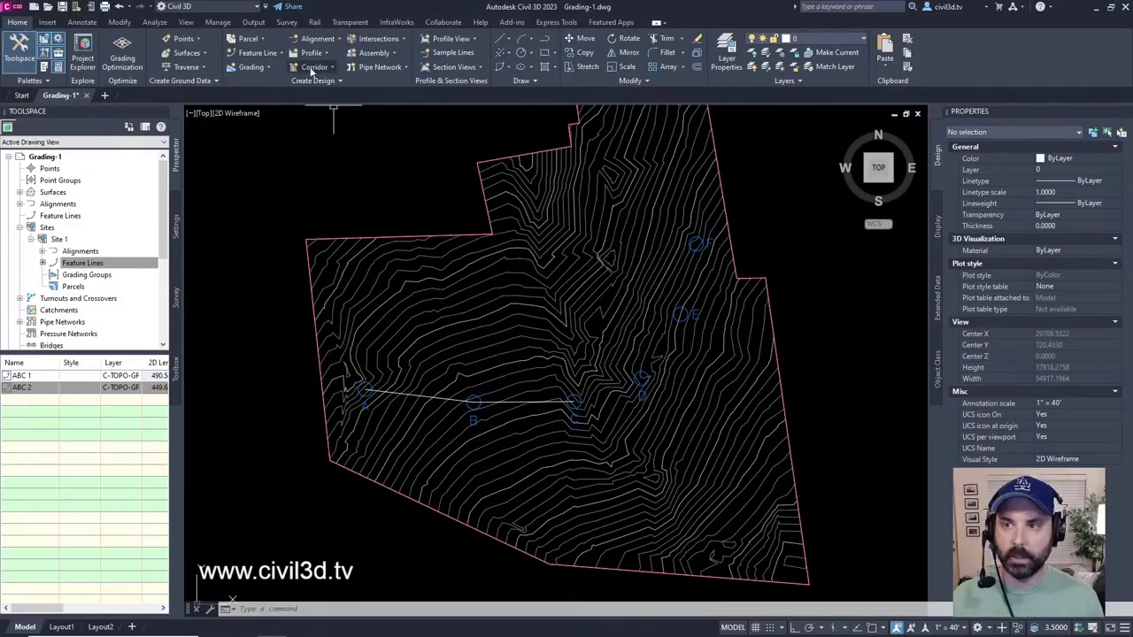
click(281, 54)
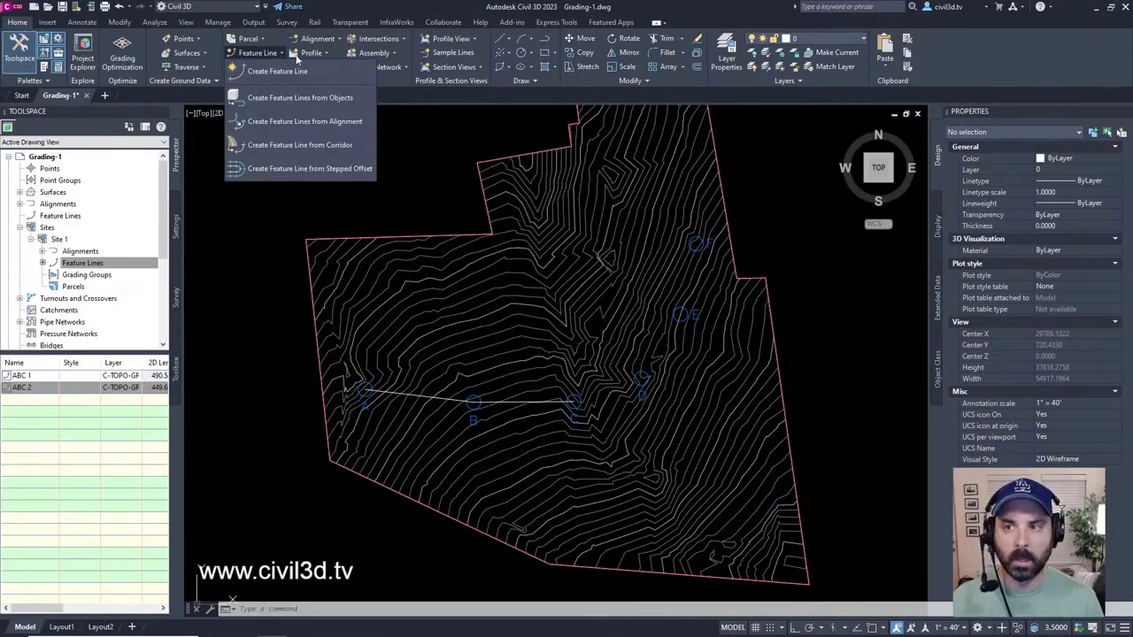
click(296, 71)
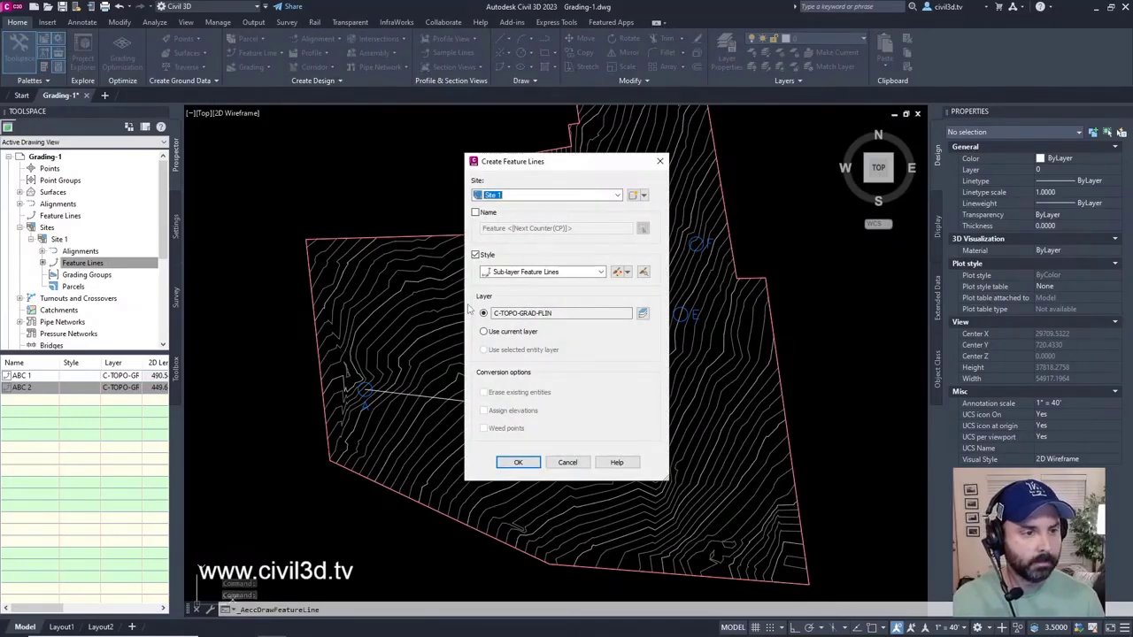
click(475, 212)
click(589, 227)
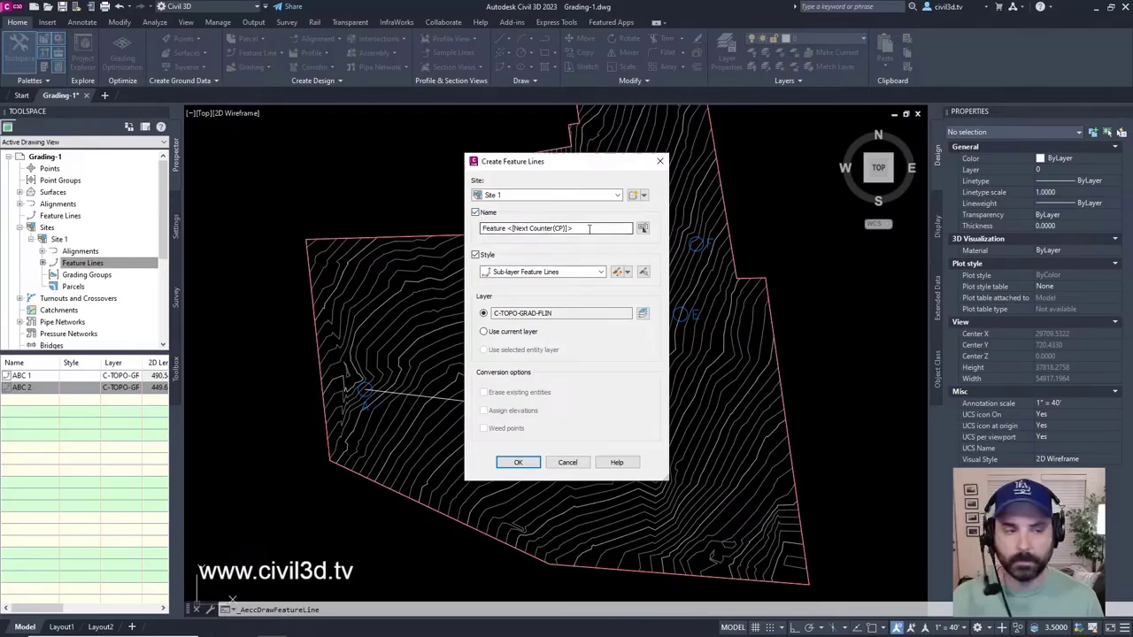
drag(508, 228, 322, 235)
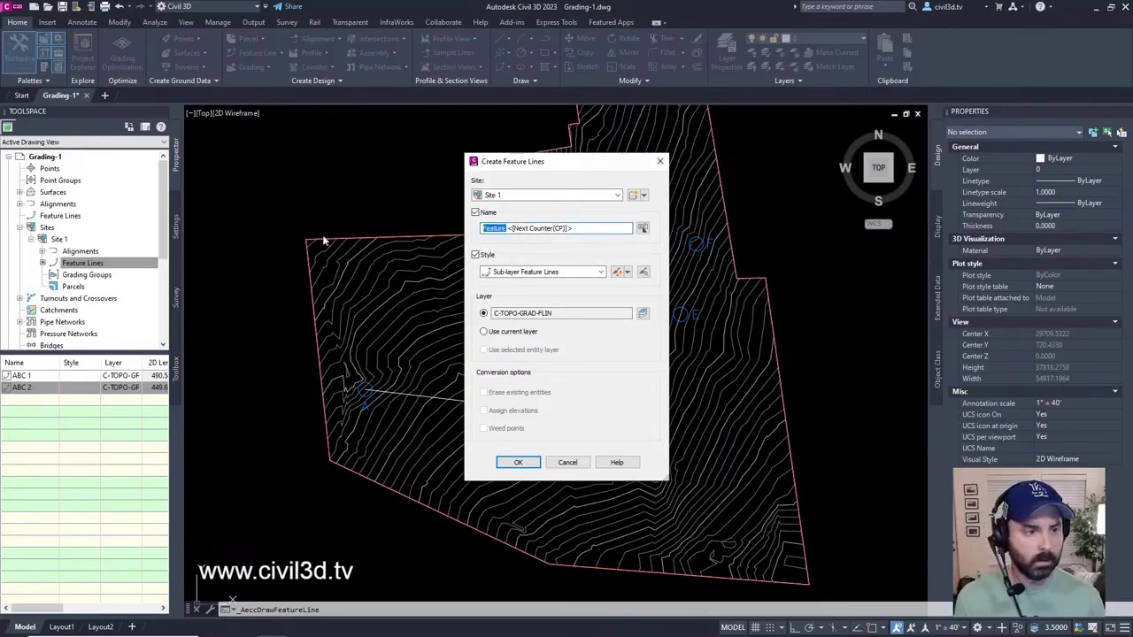
text(CDEF)
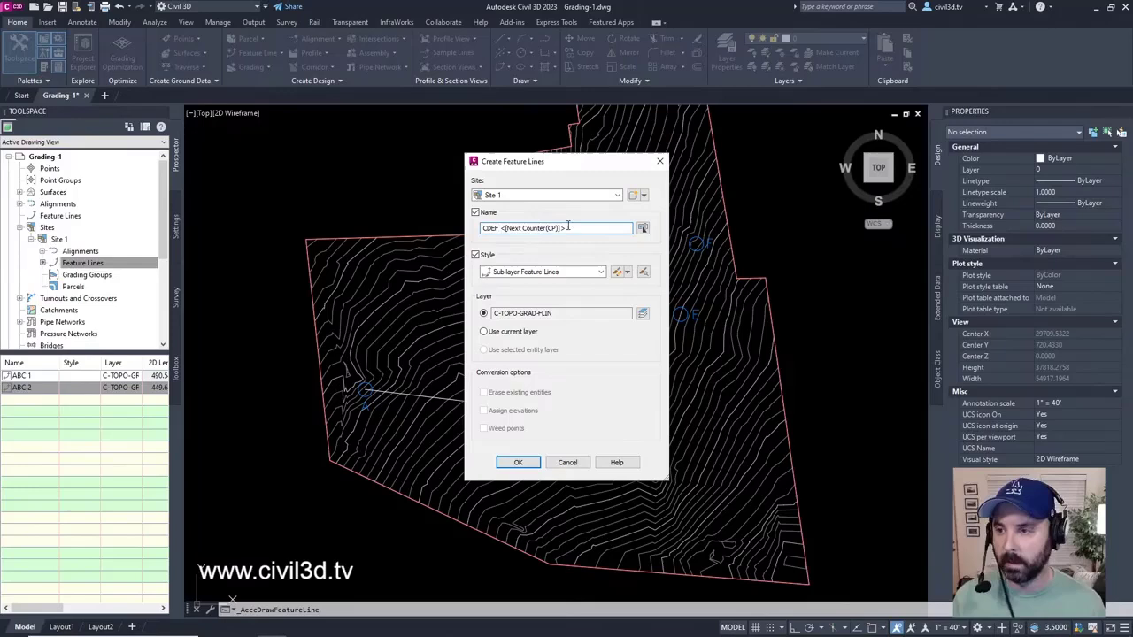
drag(567, 229, 501, 236)
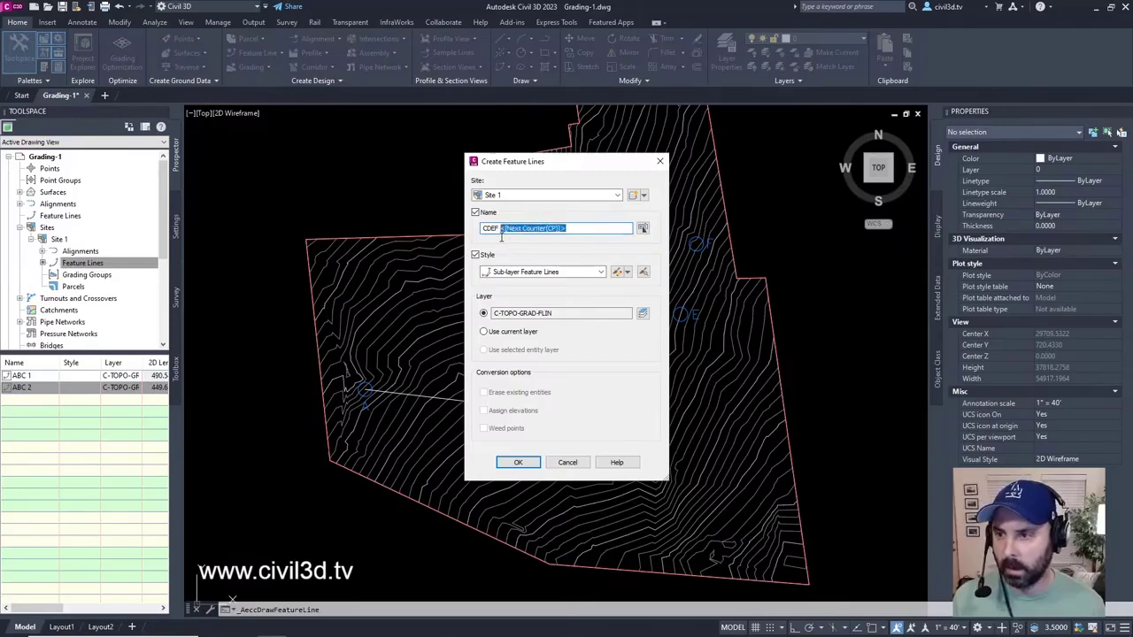
click(643, 229)
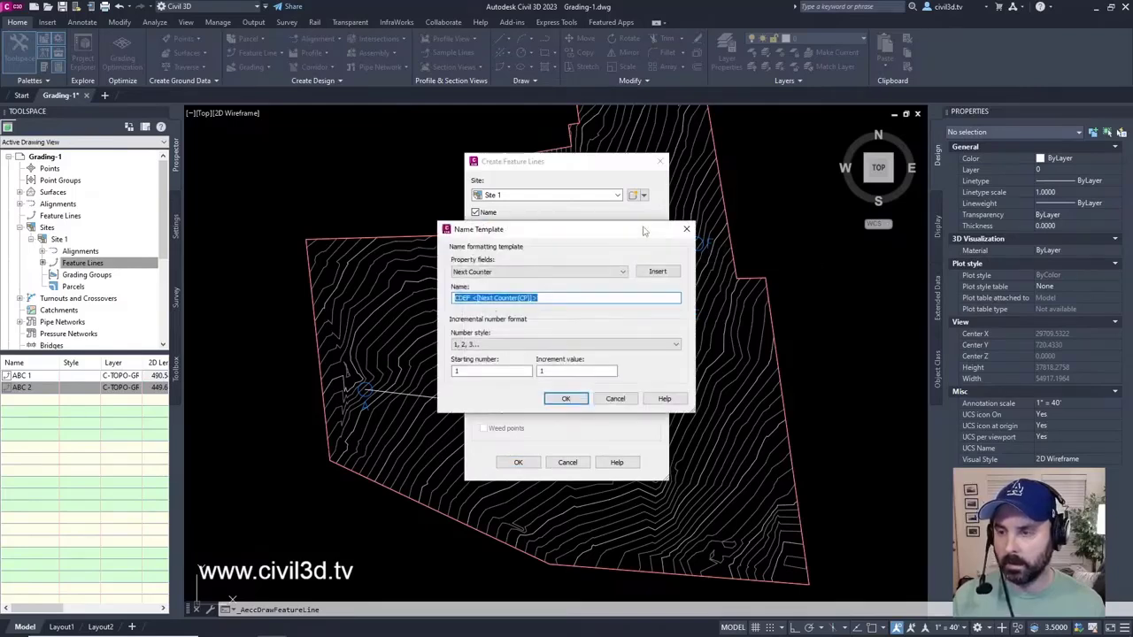
click(499, 273)
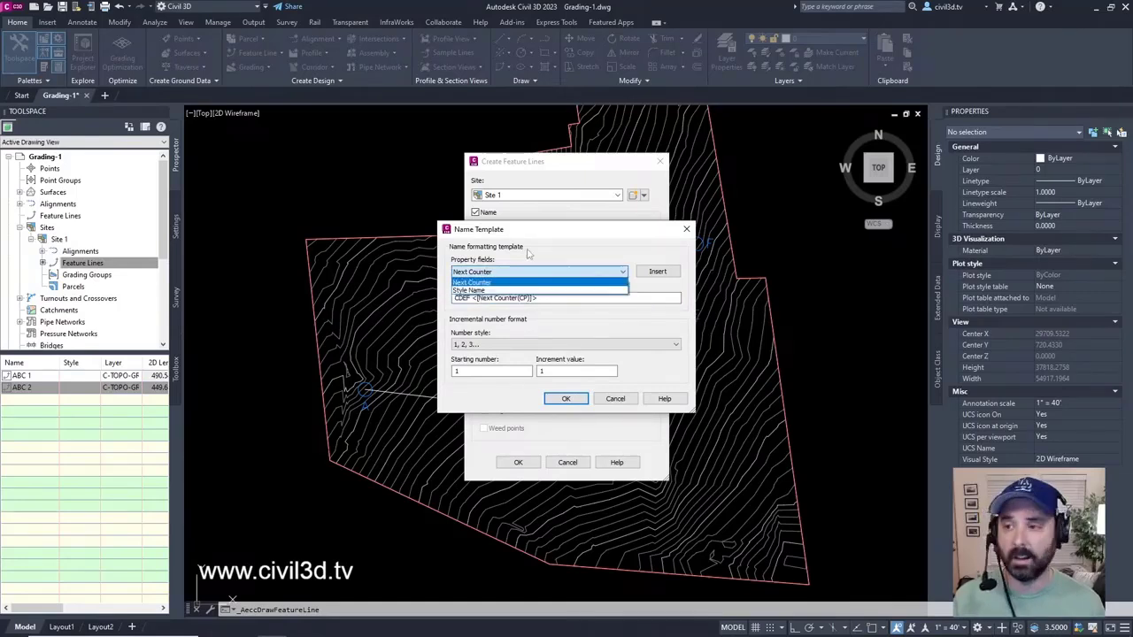
click(529, 254)
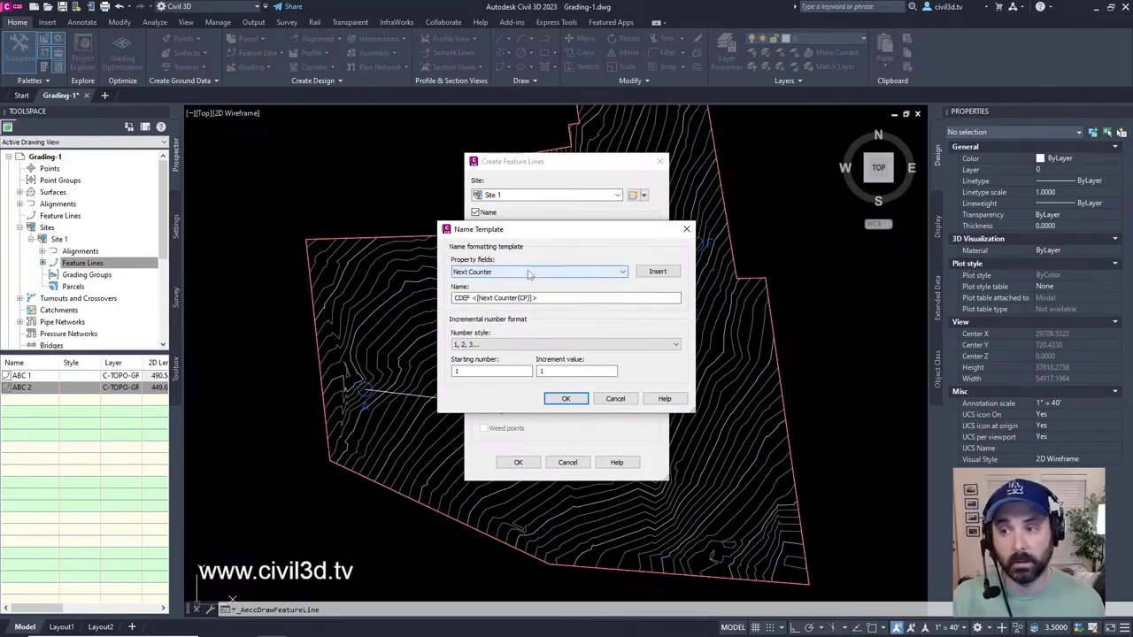
click(473, 298)
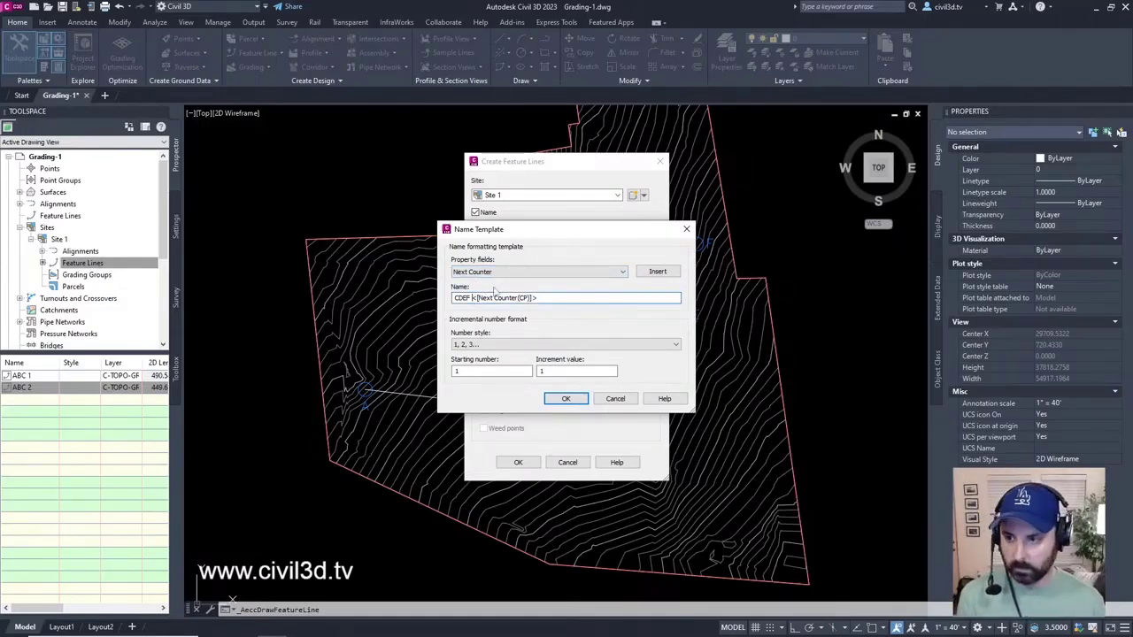
text(Park)
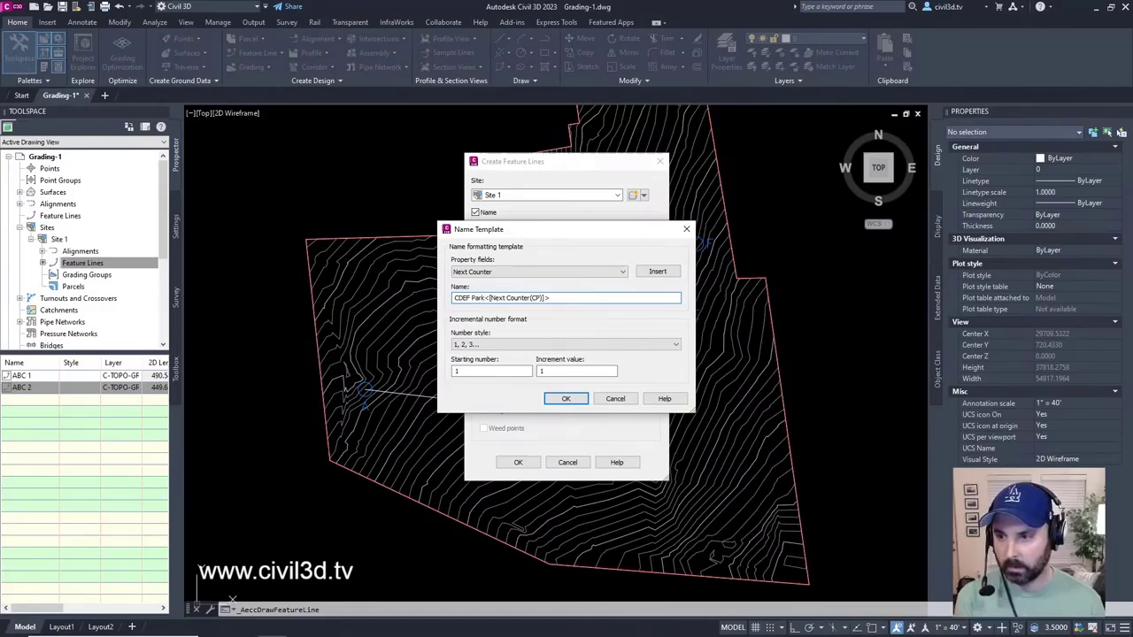
text(ing Lo)
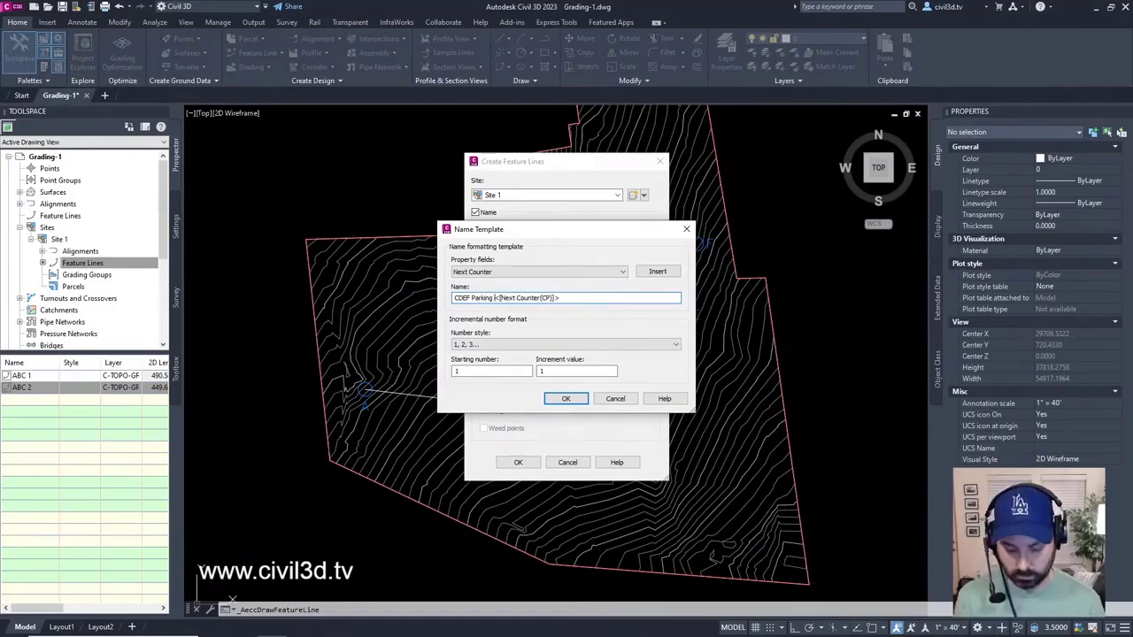
text(t)
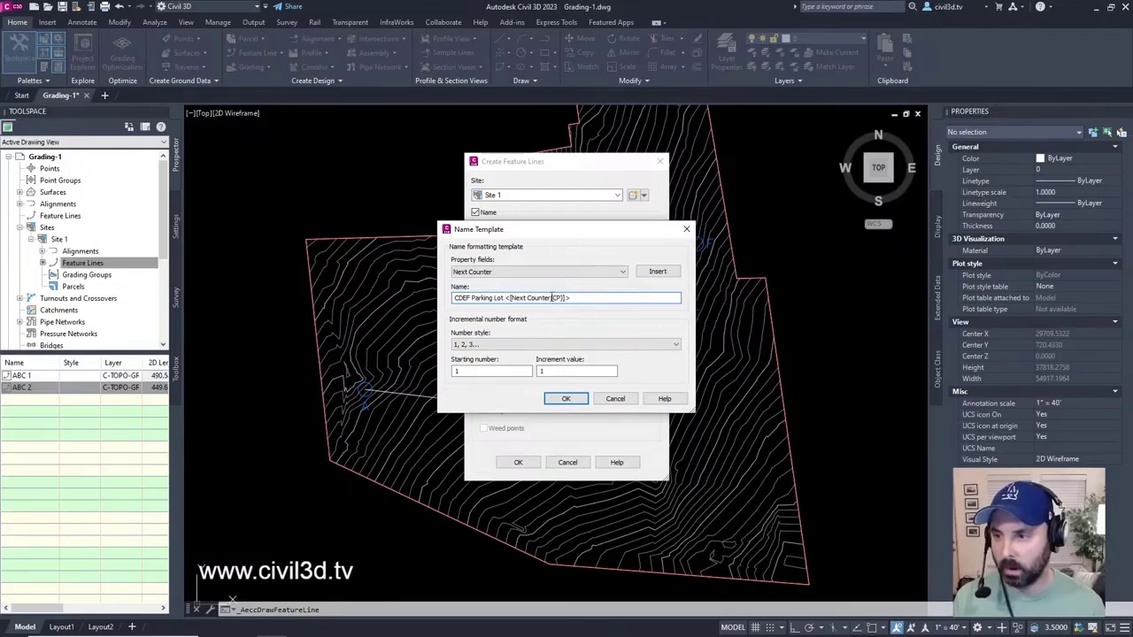
click(511, 345)
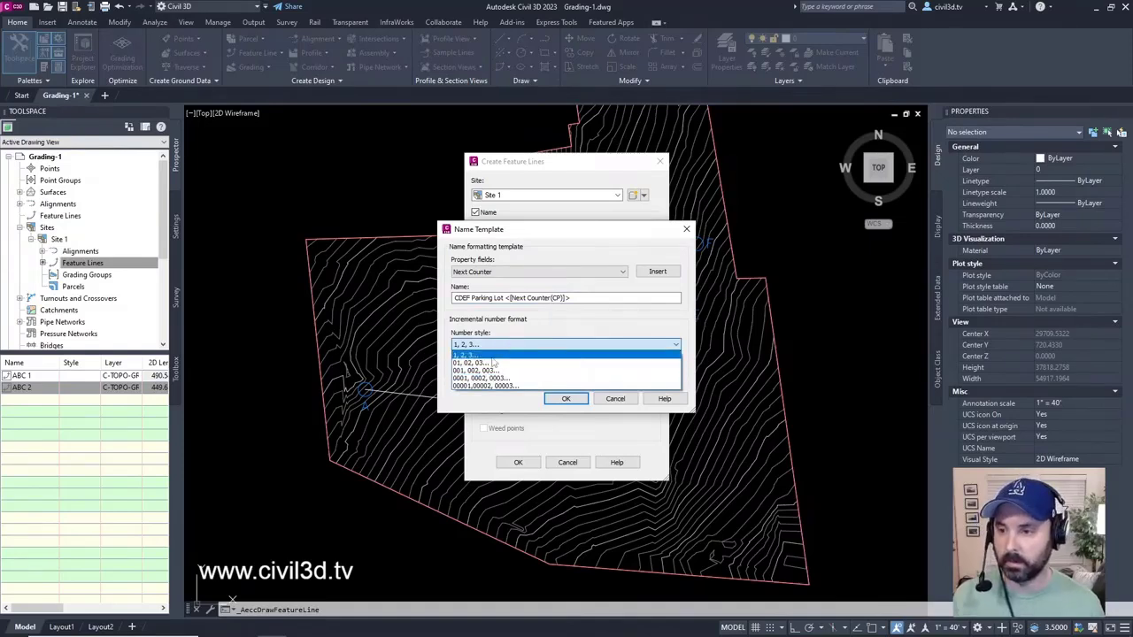
click(493, 356)
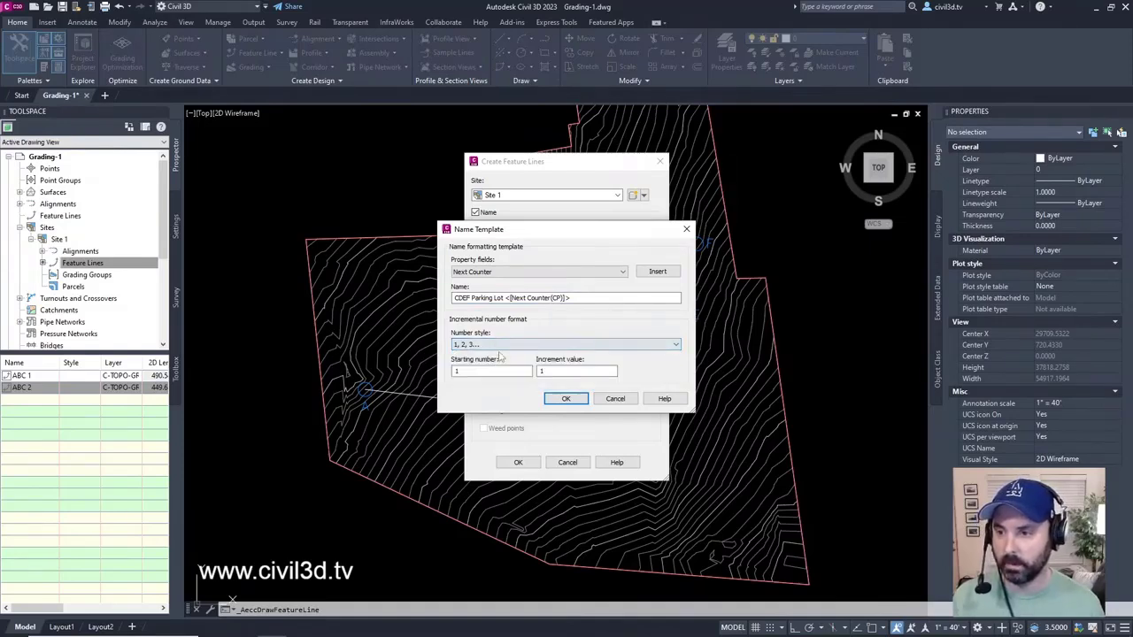
click(620, 400)
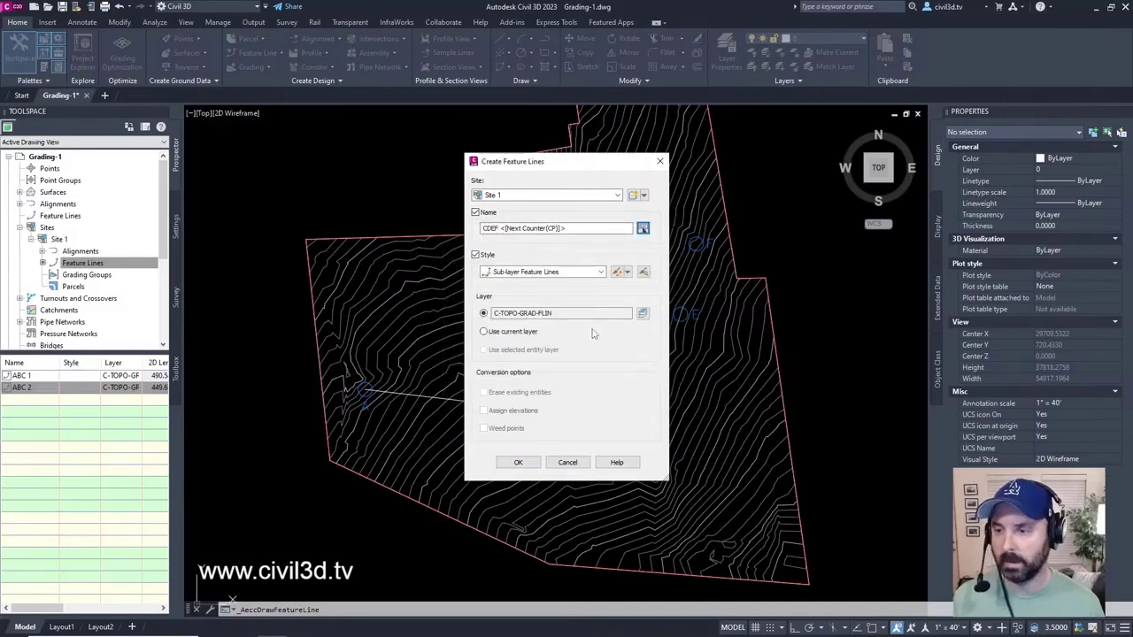
Assign the Ditch style to the new feature line and accept the creation settings
click(538, 273)
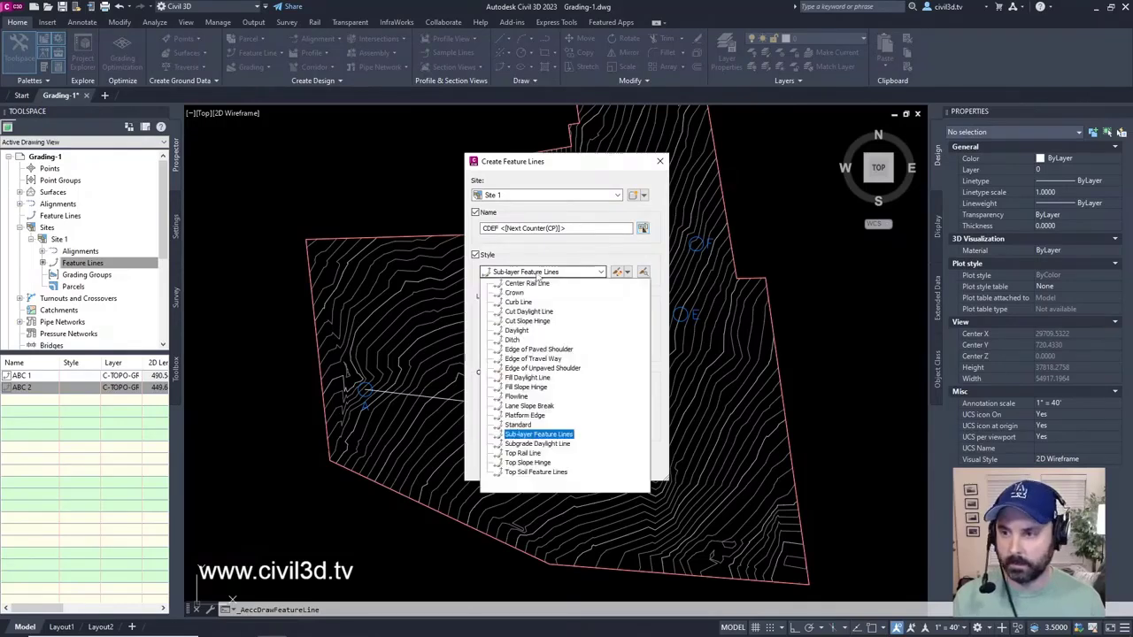
click(538, 273)
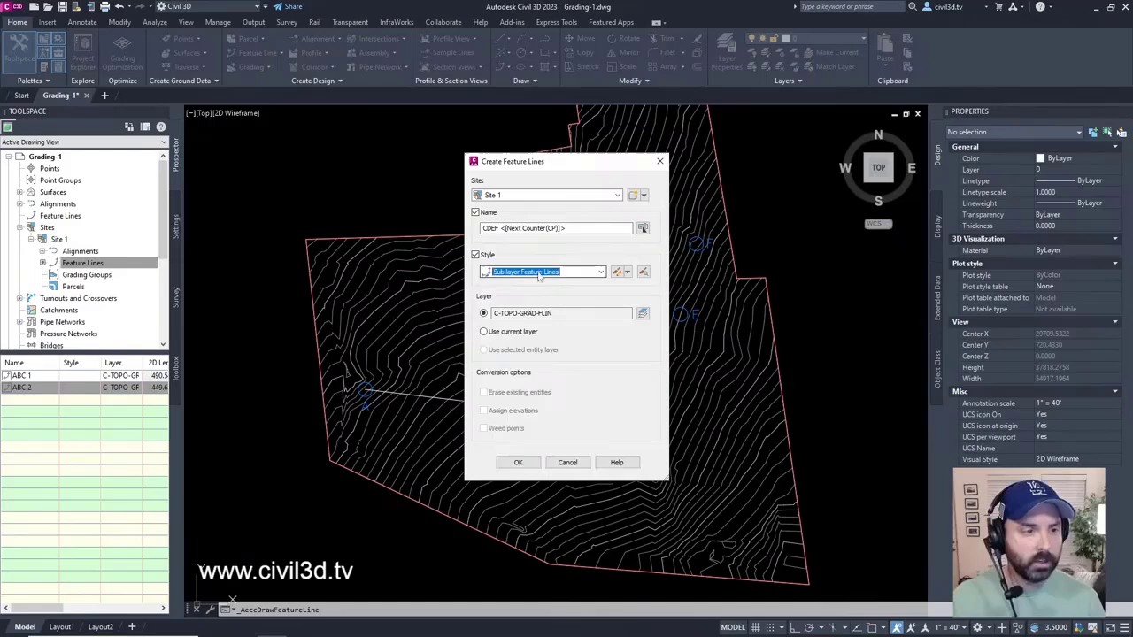
click(538, 274)
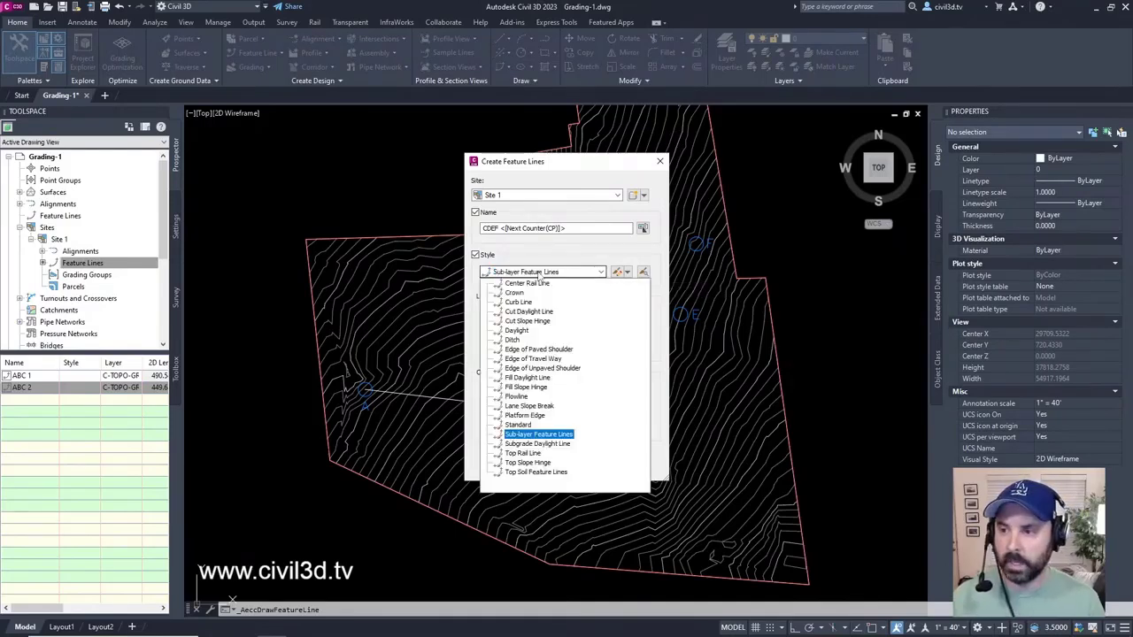
click(513, 341)
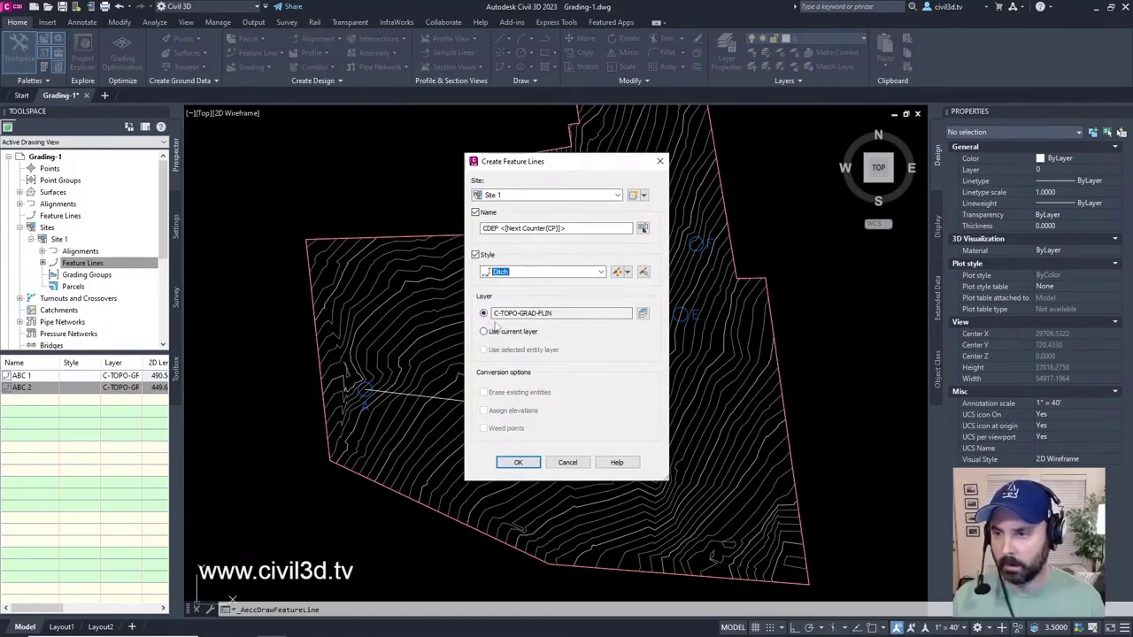
click(519, 462)
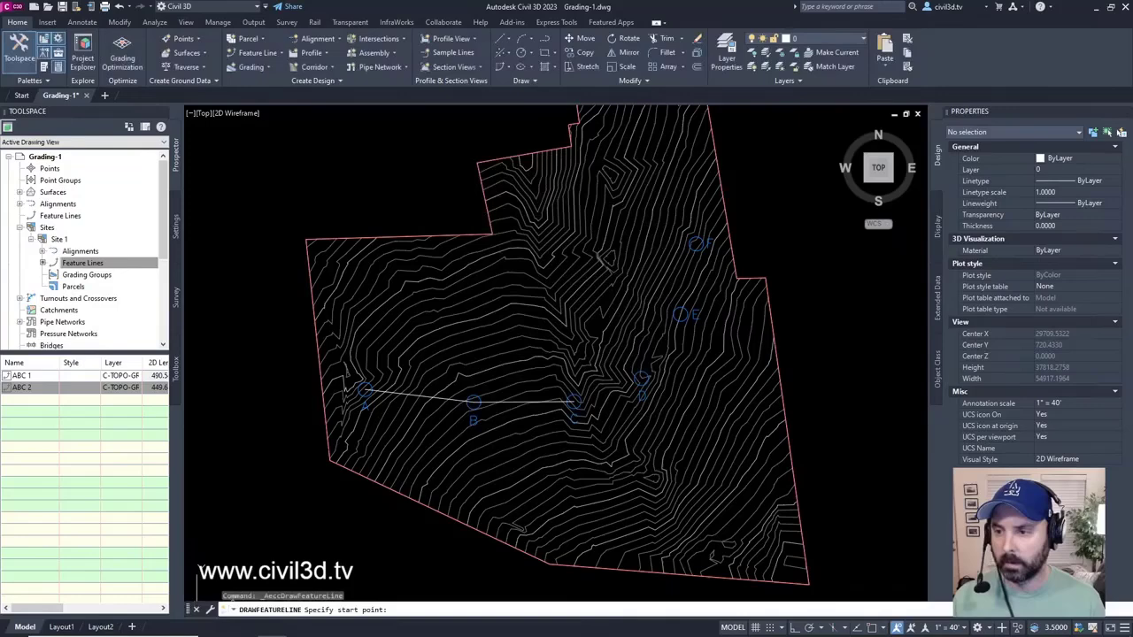
Start the feature line at the center of circle C using a center object snap
scroll(620, 438, up, 2)
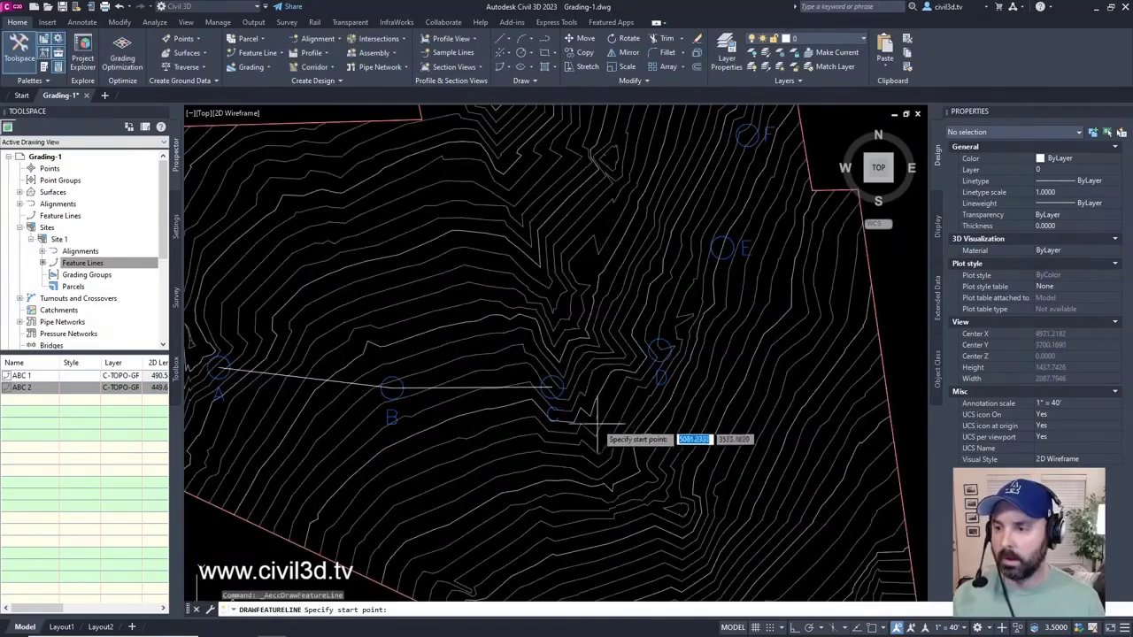
middle_drag(749, 201, 677, 293)
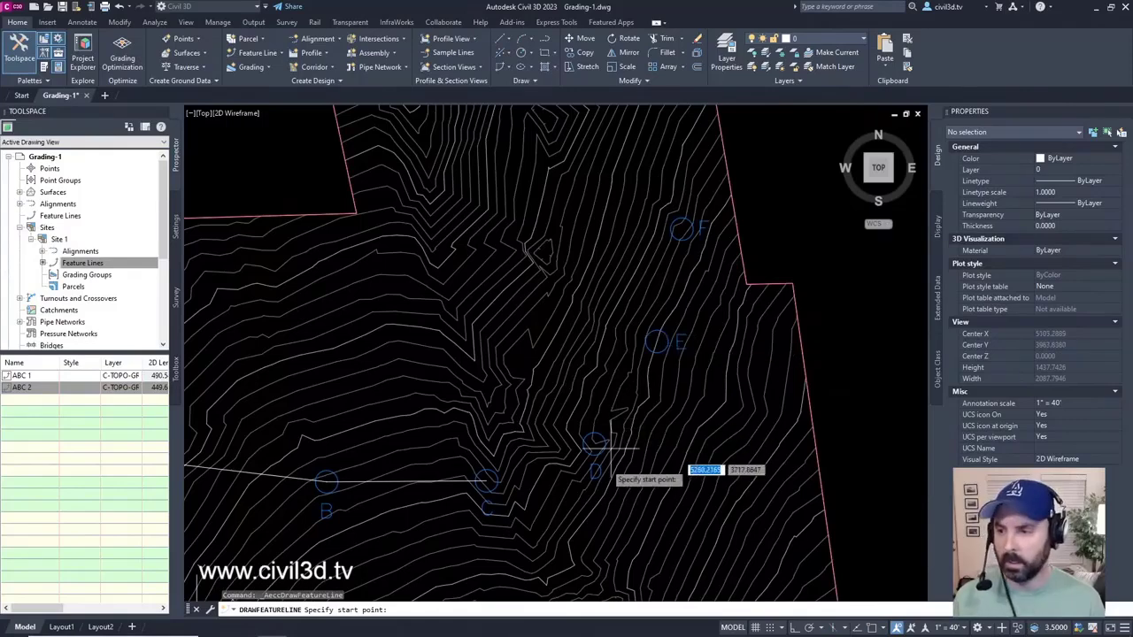
middle_drag(579, 493, 584, 472)
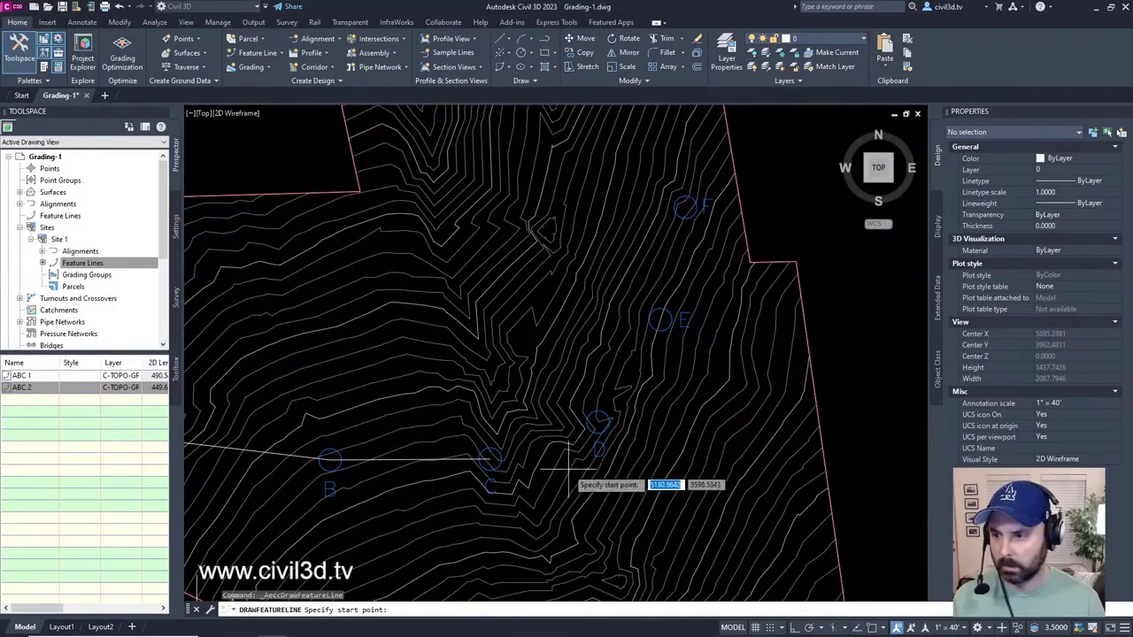
text(cen)
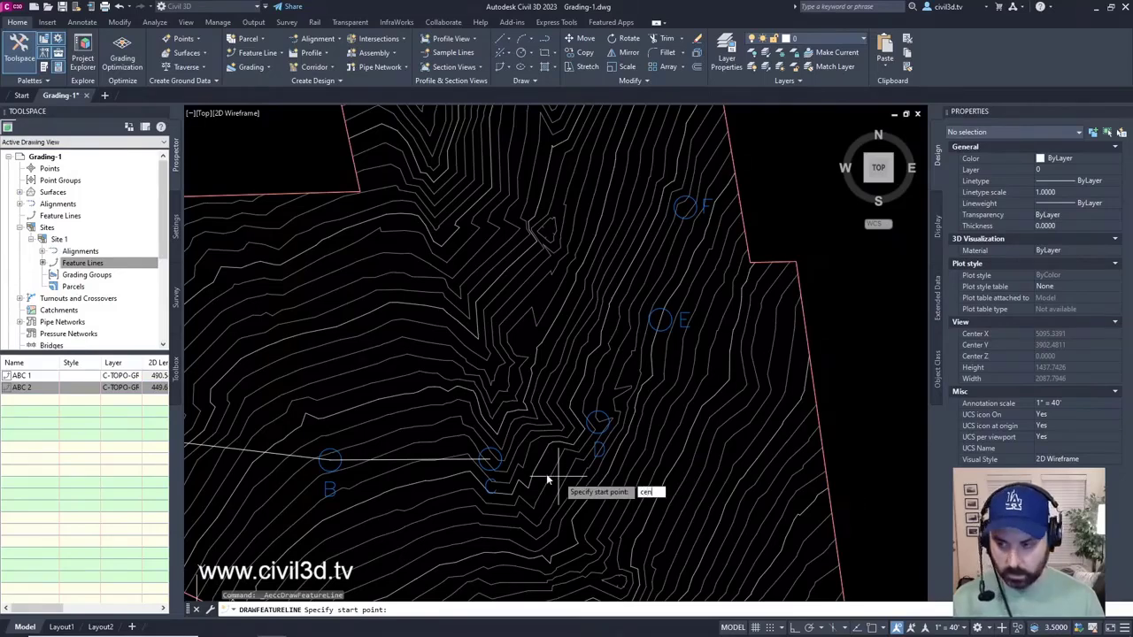
key(Return)
click(489, 458)
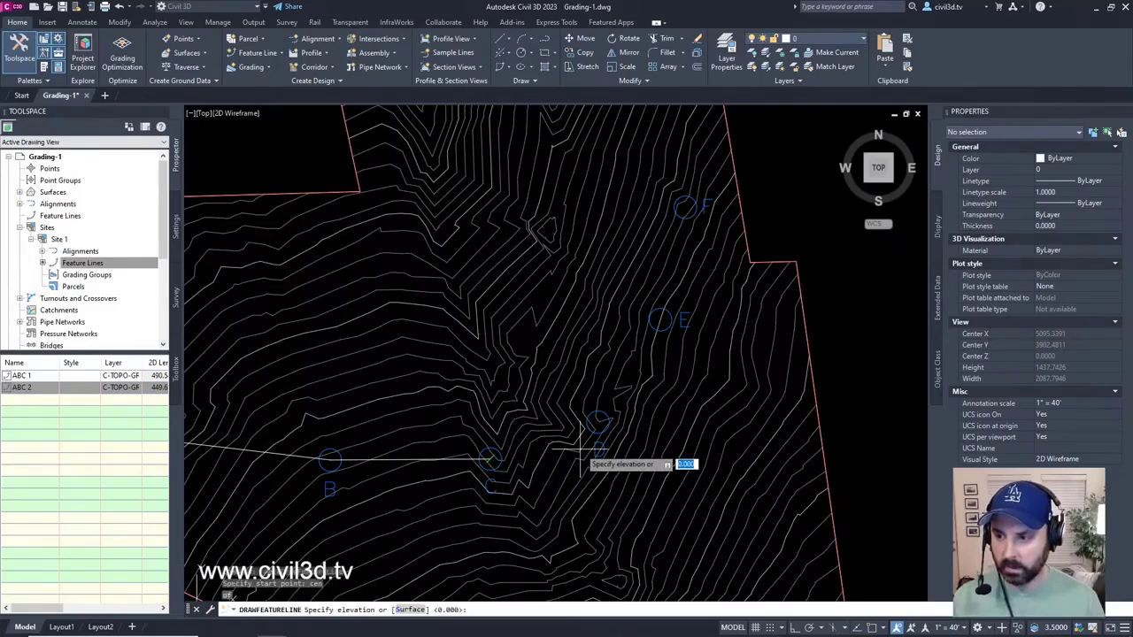
text(cen)
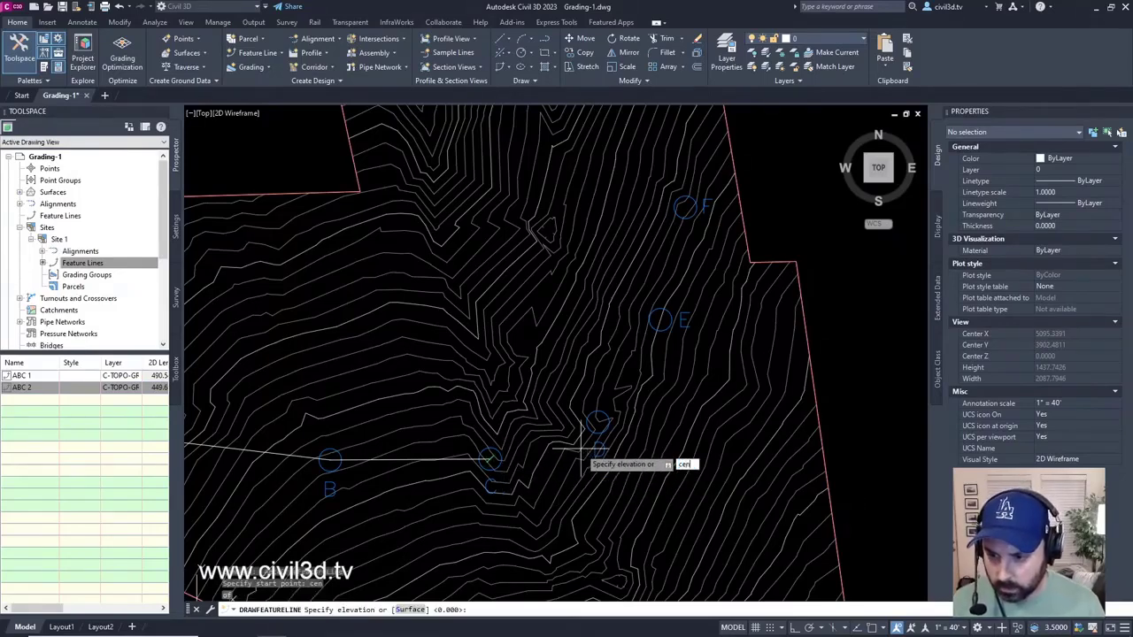
key(BackSpace)
key(BackSpace)
key(BackSpace)
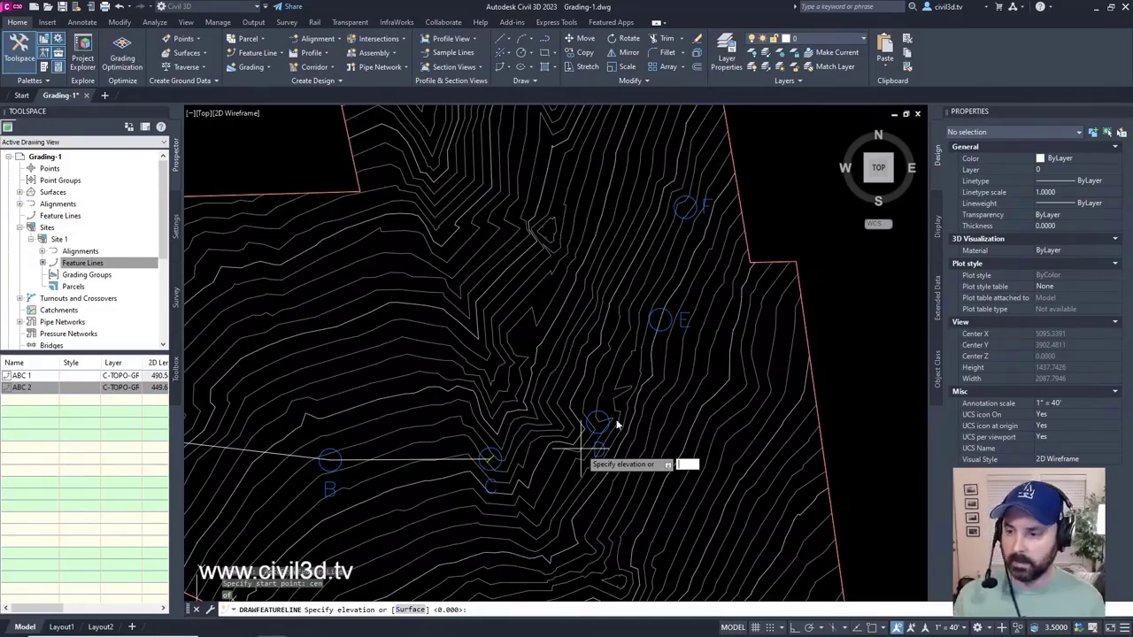
Set the elevation of the feature line's start point at C to 688
middle_drag(541, 437, 541, 408)
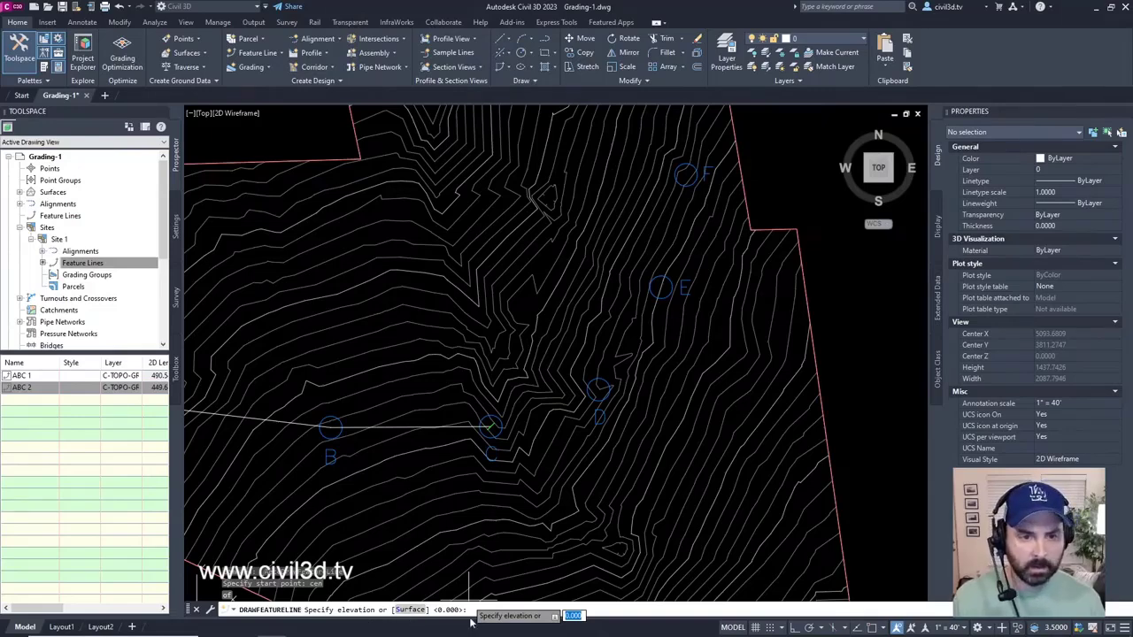
text(688)
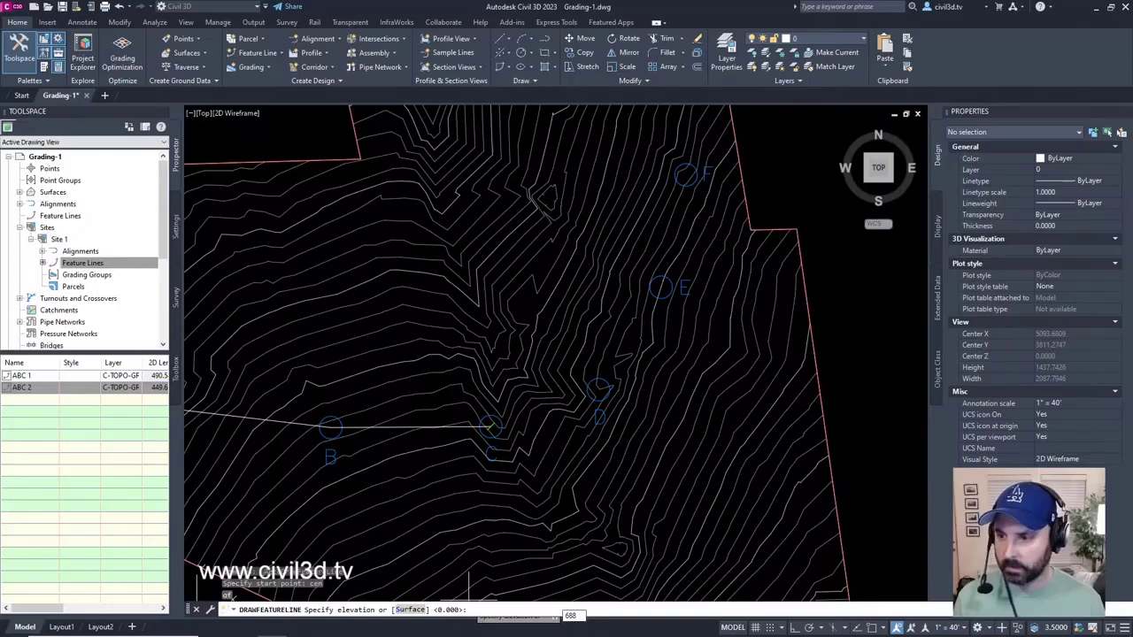
key(Return)
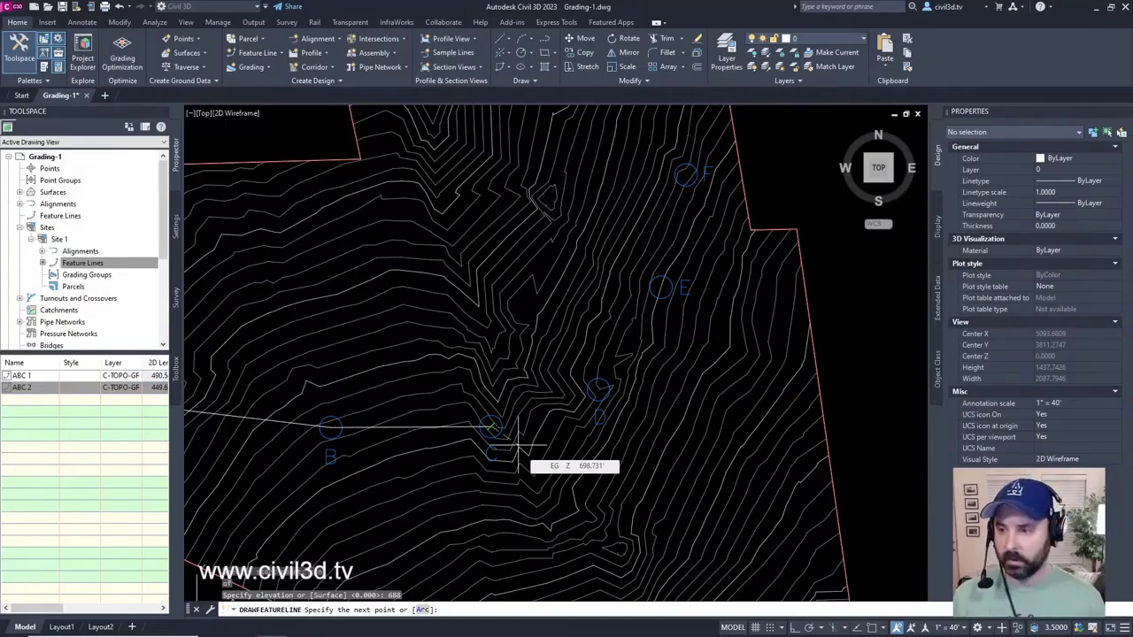
Extend the feature line to the center of circle D and use the Transition option for its elevation
text(cen)
key(Return)
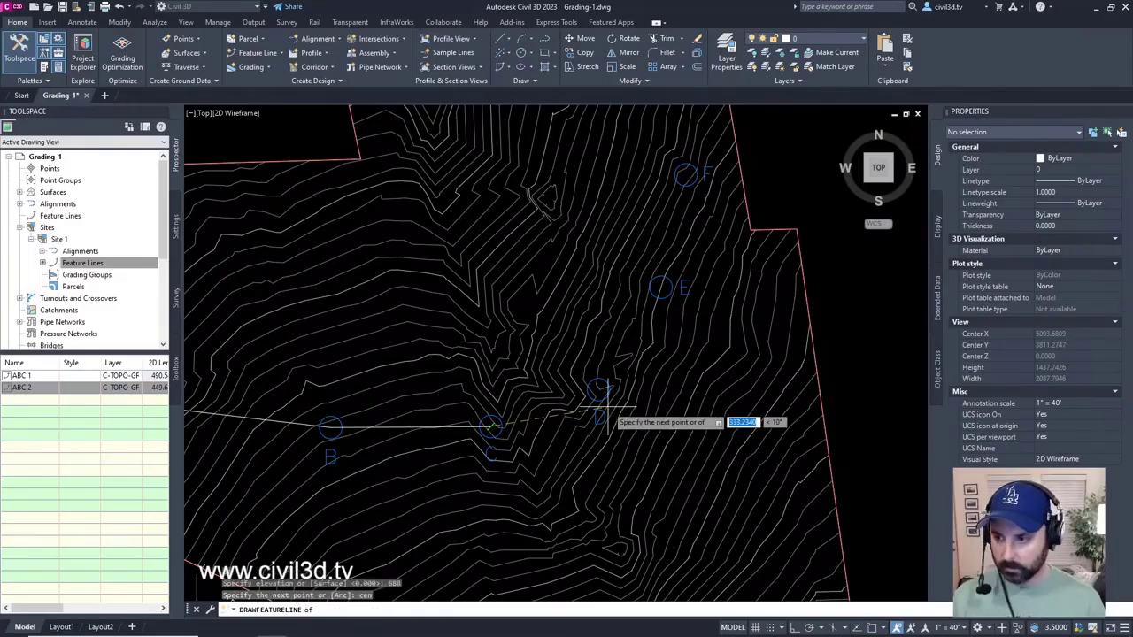
click(599, 389)
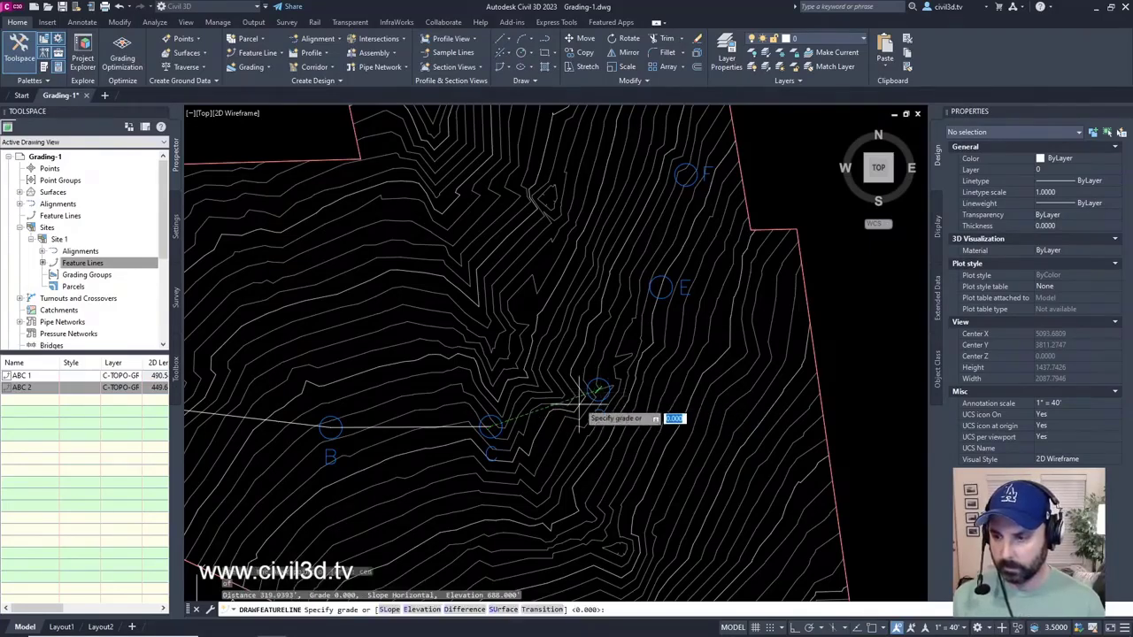
scroll(599, 389, up, 5)
mouse_move(562, 404)
middle_down()
mouse_move(655, 321)
mouse_move(648, 337)
middle_up()
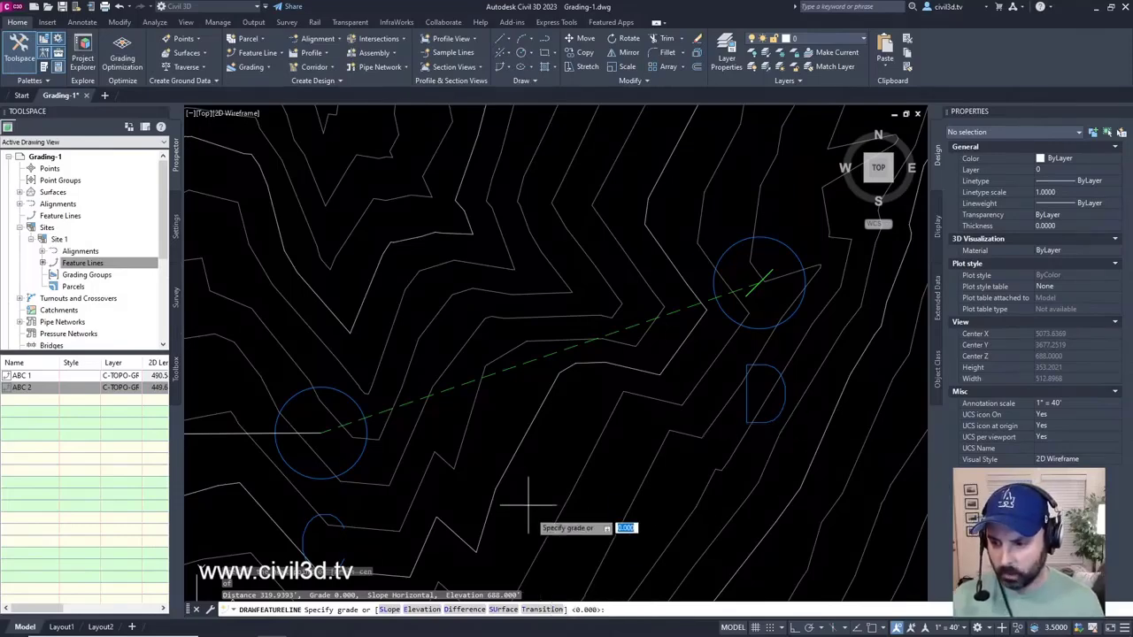
key(Return)
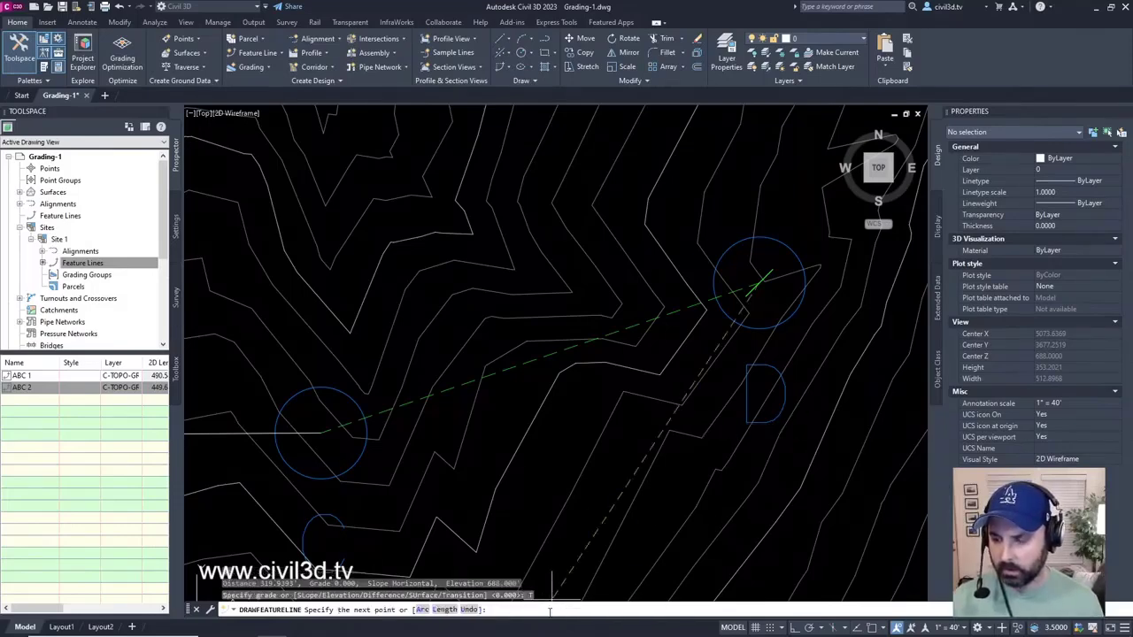
Add the next feature line point at the center of circle E, keeping Transition as its elevation method
scroll(600, 336, down, 5)
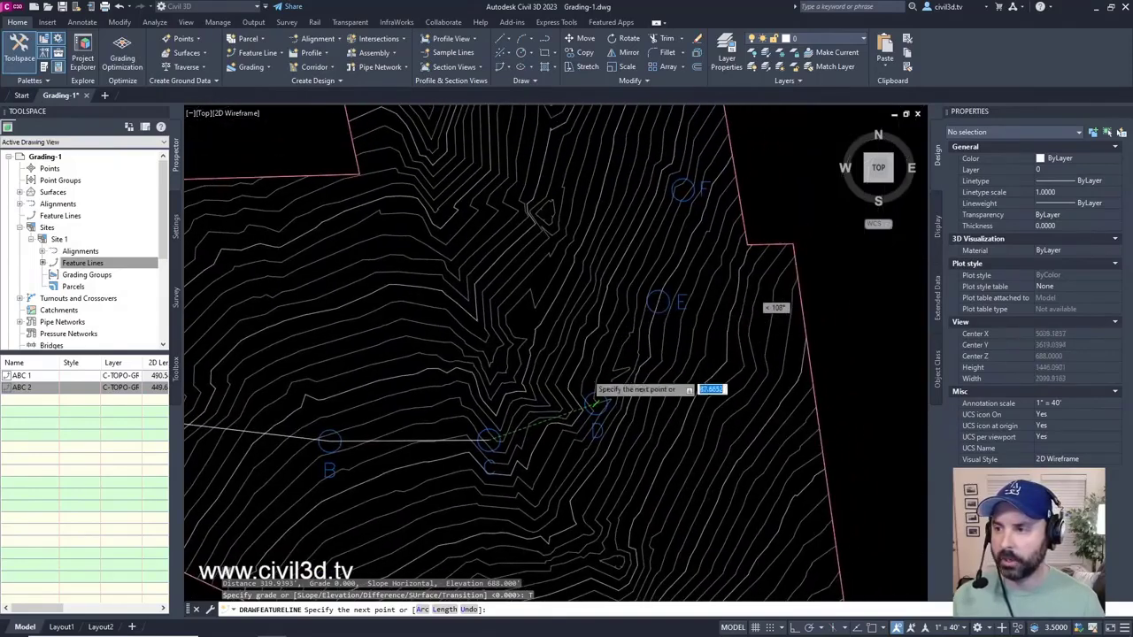
middle_drag(591, 363, 581, 372)
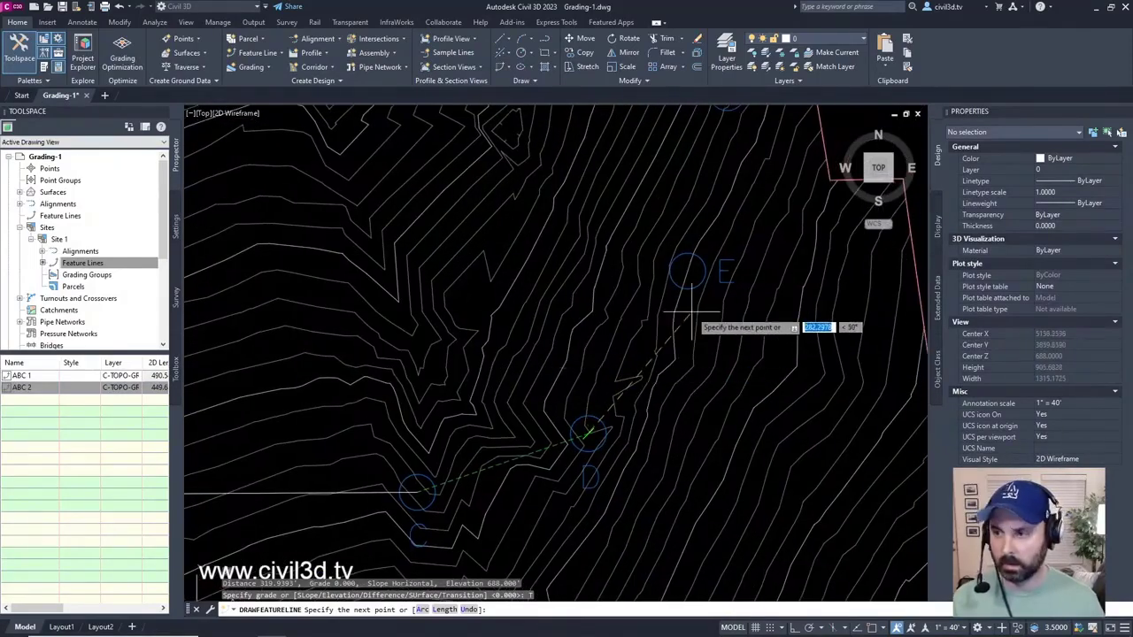
key(Return)
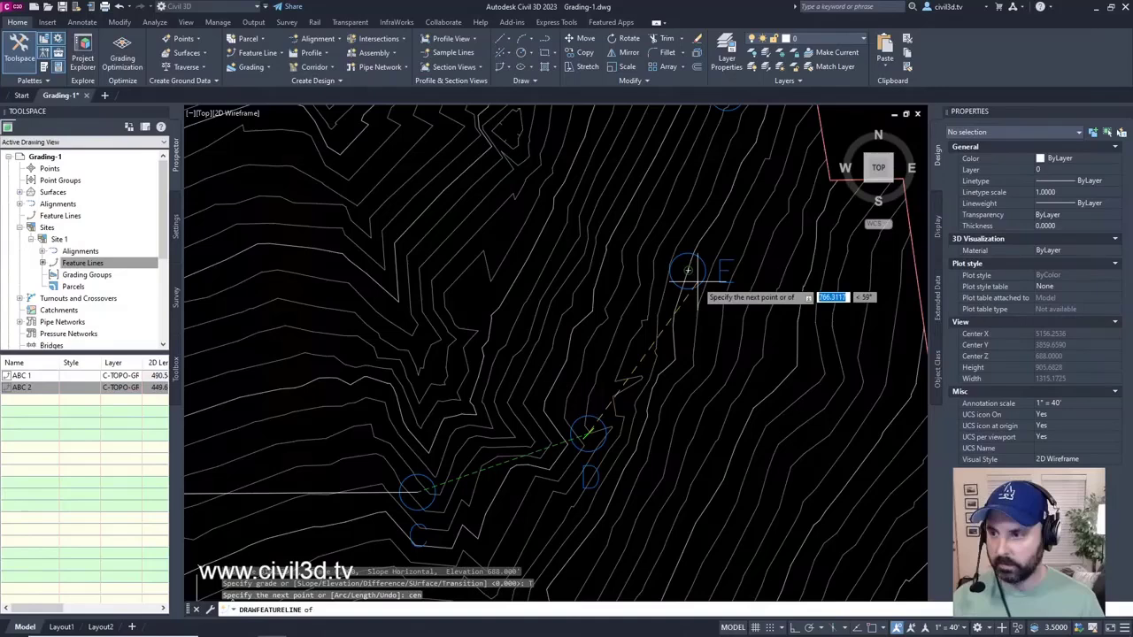
click(698, 285)
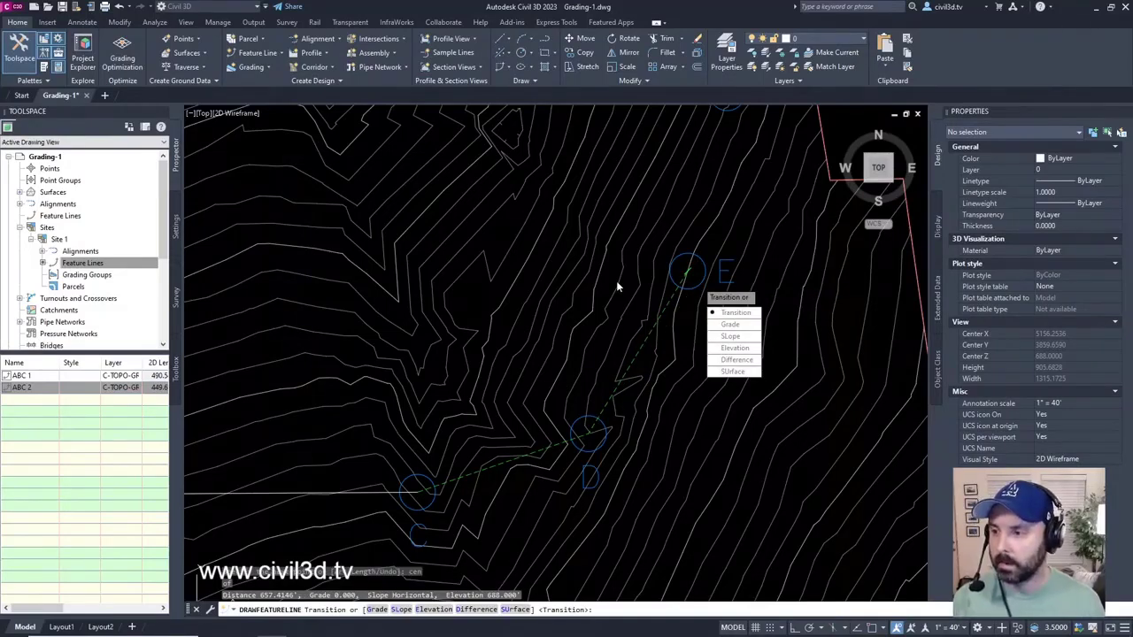
key(Return)
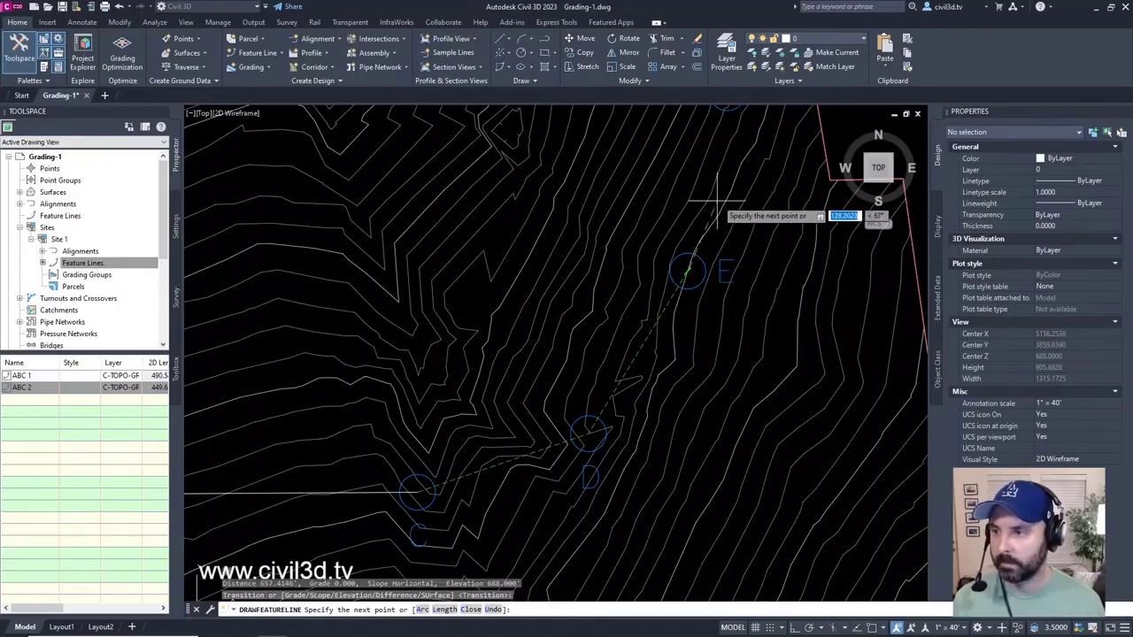
Place the feature line's last point at the center of circle F using a center object snap
middle_drag(717, 205, 610, 414)
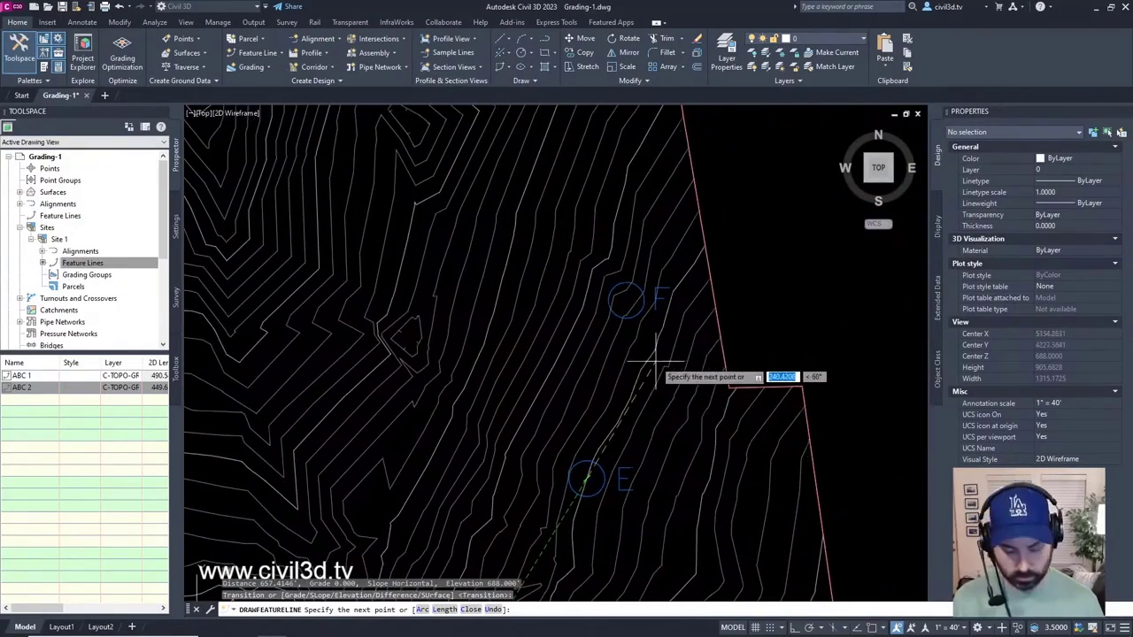
text(cen)
key(Return)
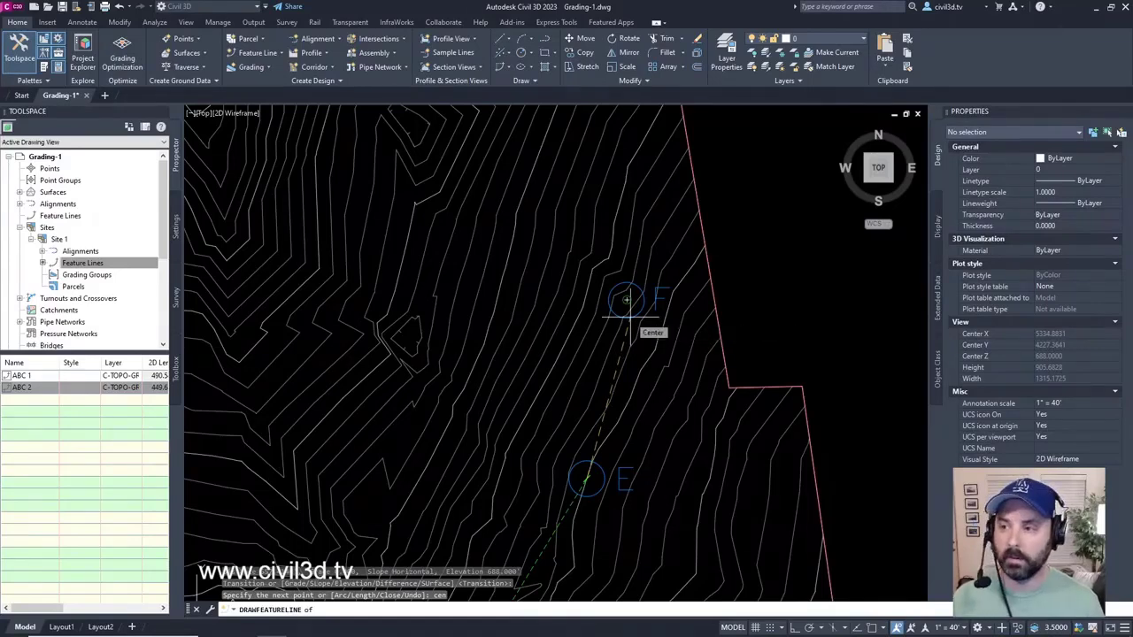
click(626, 301)
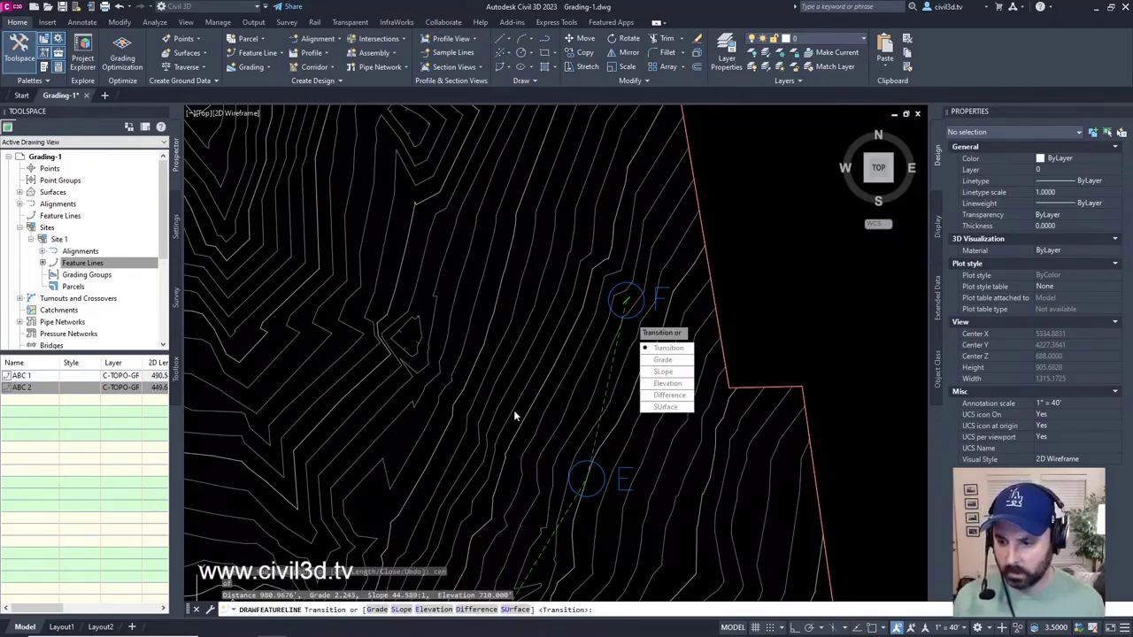
Take the elevation at F from the EG surface, accepting 712.066, and finish the feature line
click(516, 610)
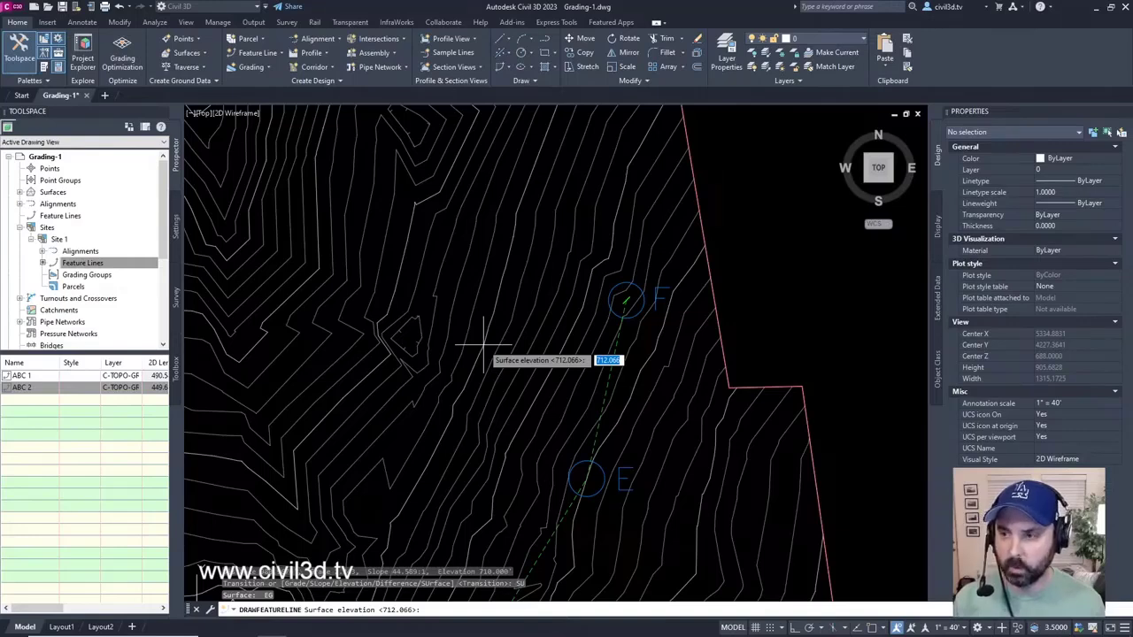
key(Return)
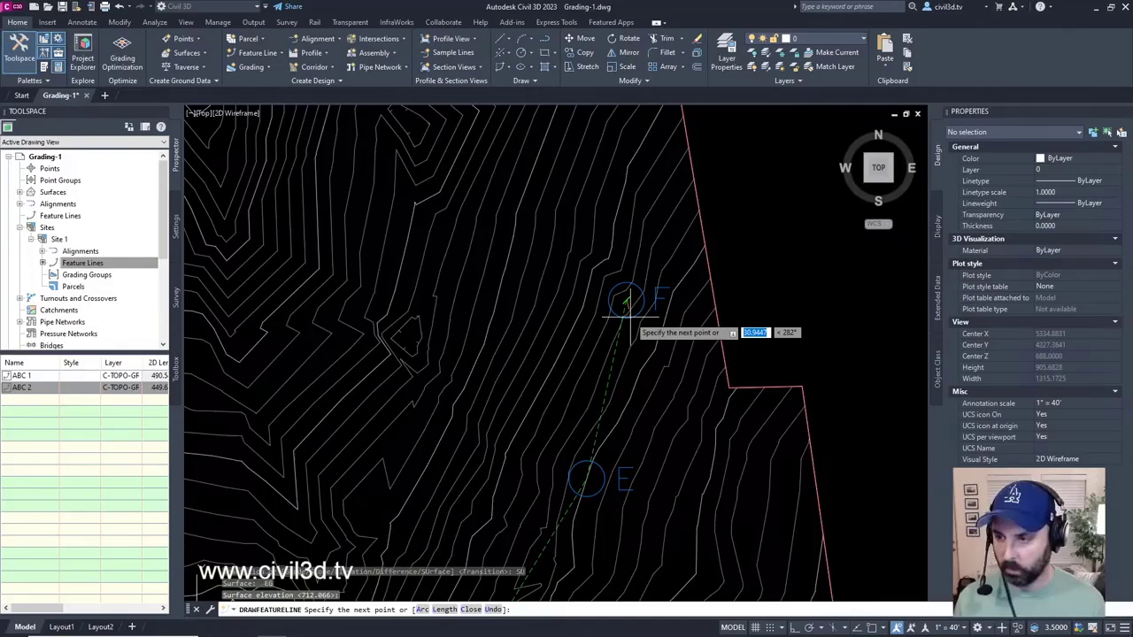
key(Return)
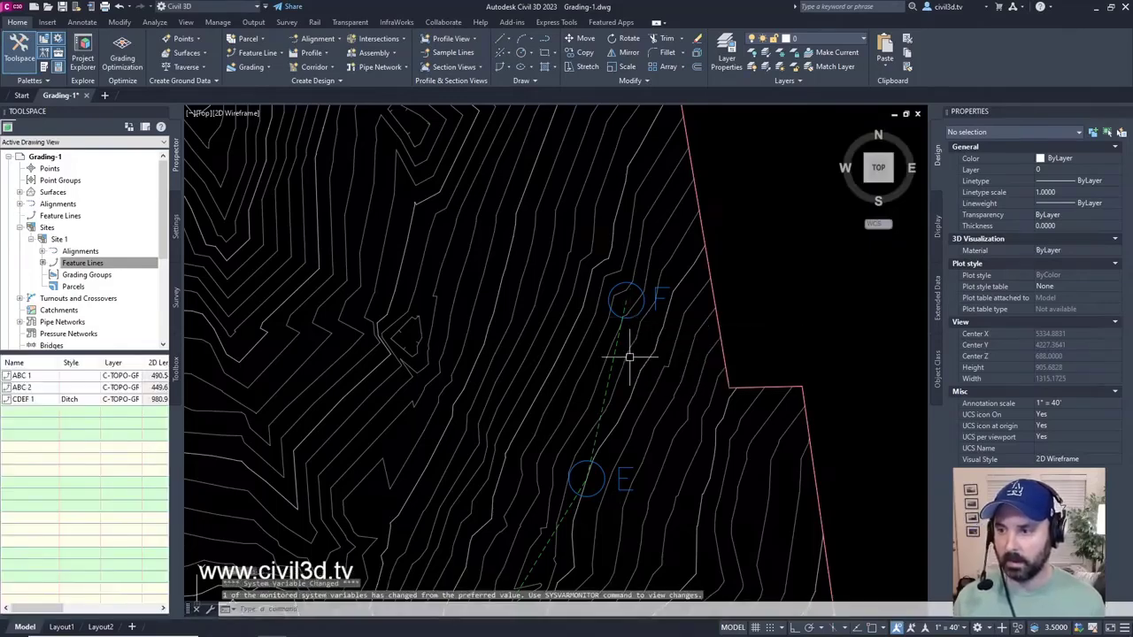
key(Escape)
Select the new CDEF feature line and examine its course and linetype from C through F
mouse_move(625, 362)
middle_down()
mouse_move(619, 349)
mouse_move(608, 397)
mouse_move(648, 340)
middle_up()
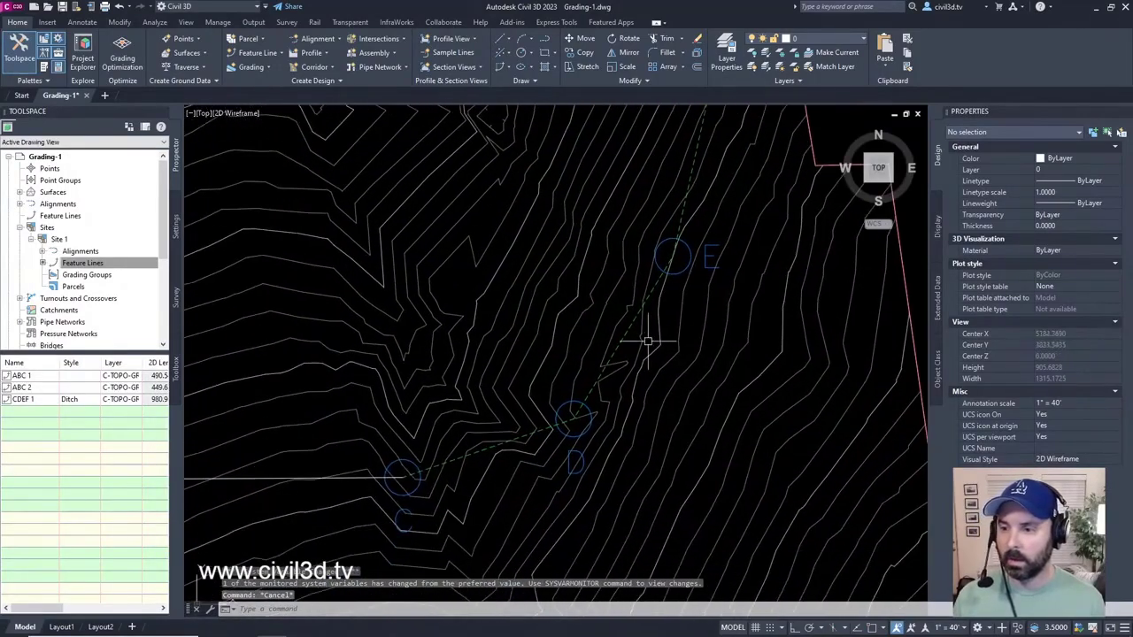
click(622, 334)
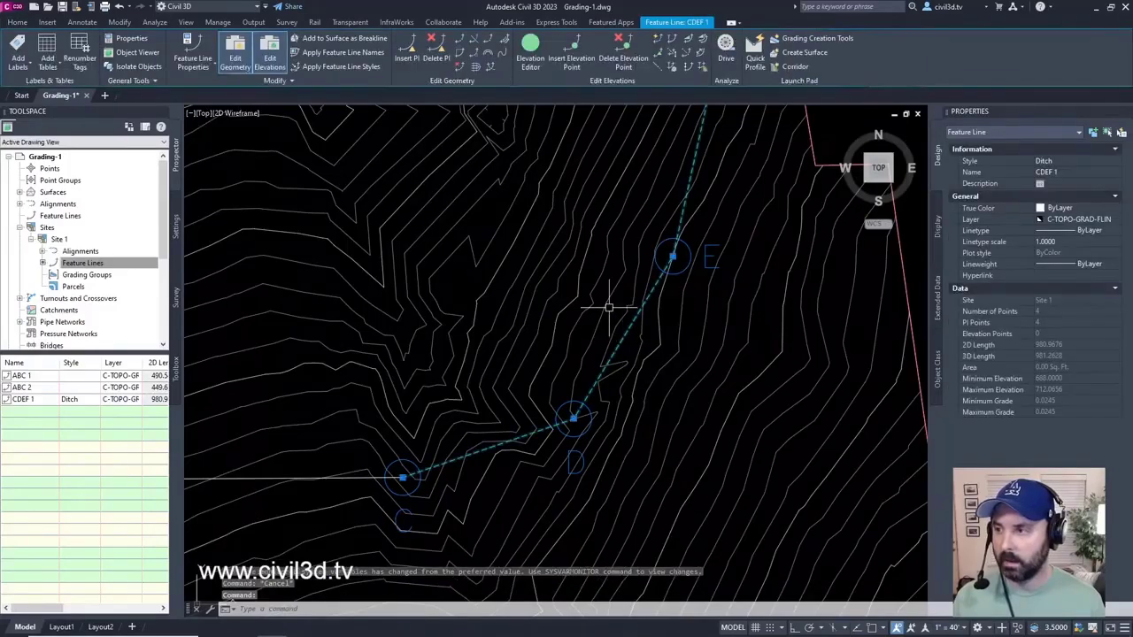
middle_drag(609, 307, 637, 363)
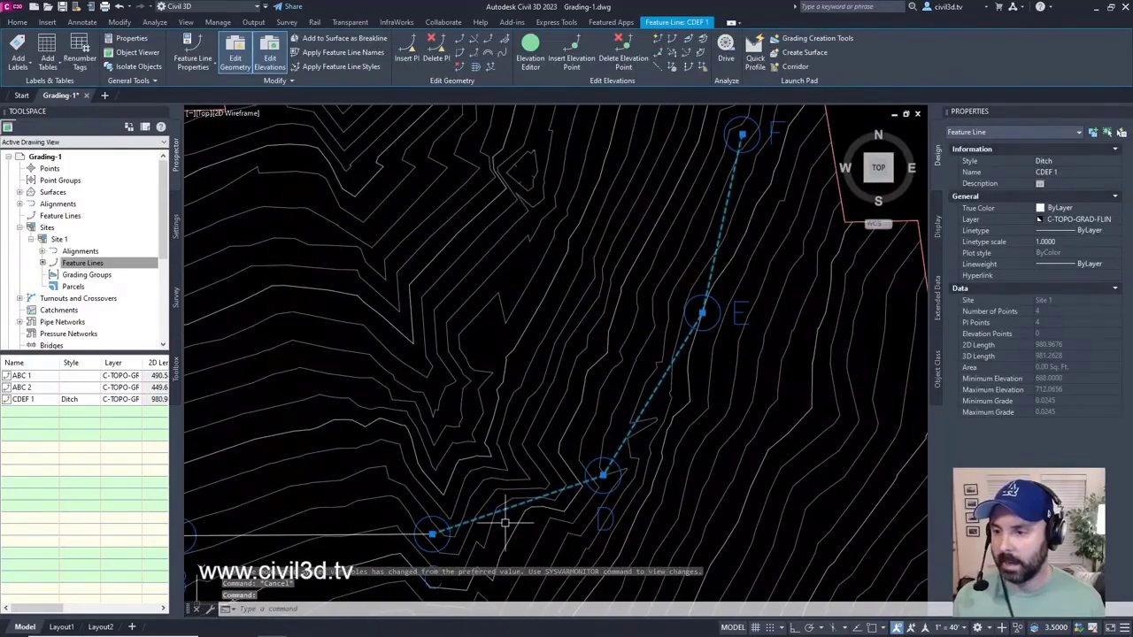
middle_drag(723, 284, 680, 424)
scroll(696, 309, up, 2)
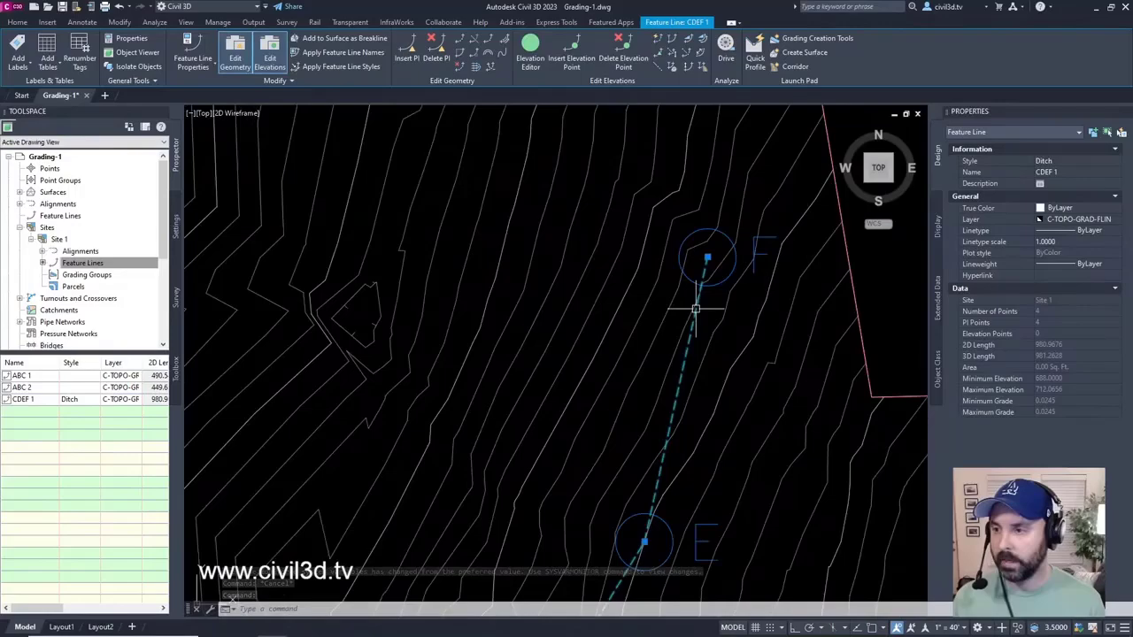
middle_drag(691, 364, 742, 126)
middle_drag(687, 489, 801, 338)
middle_drag(660, 436, 716, 426)
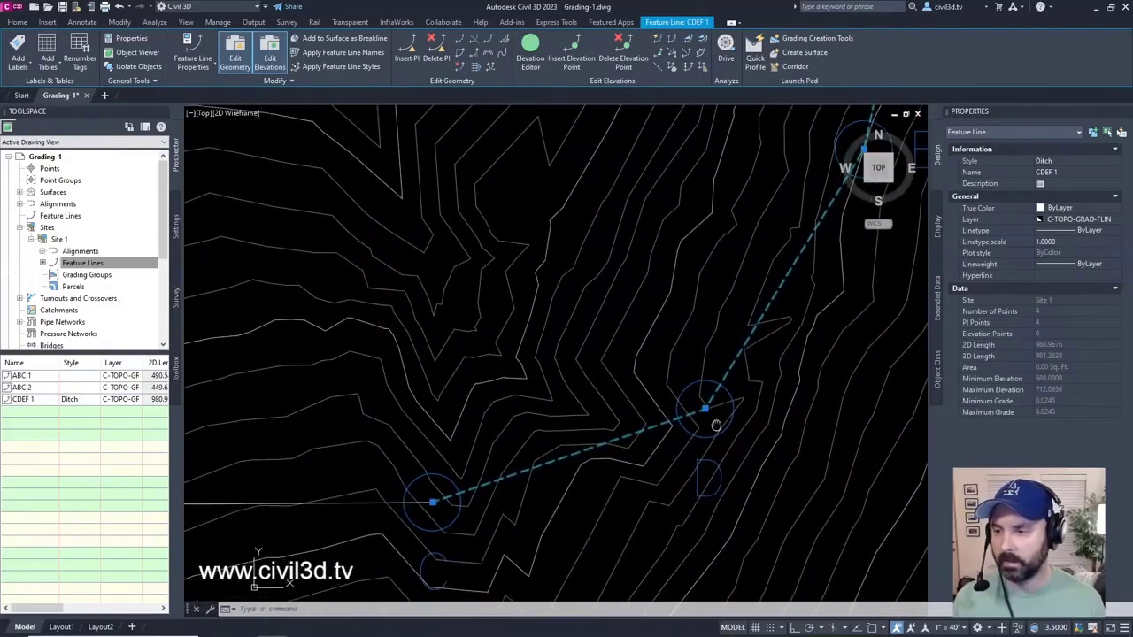
scroll(741, 387, down, 2)
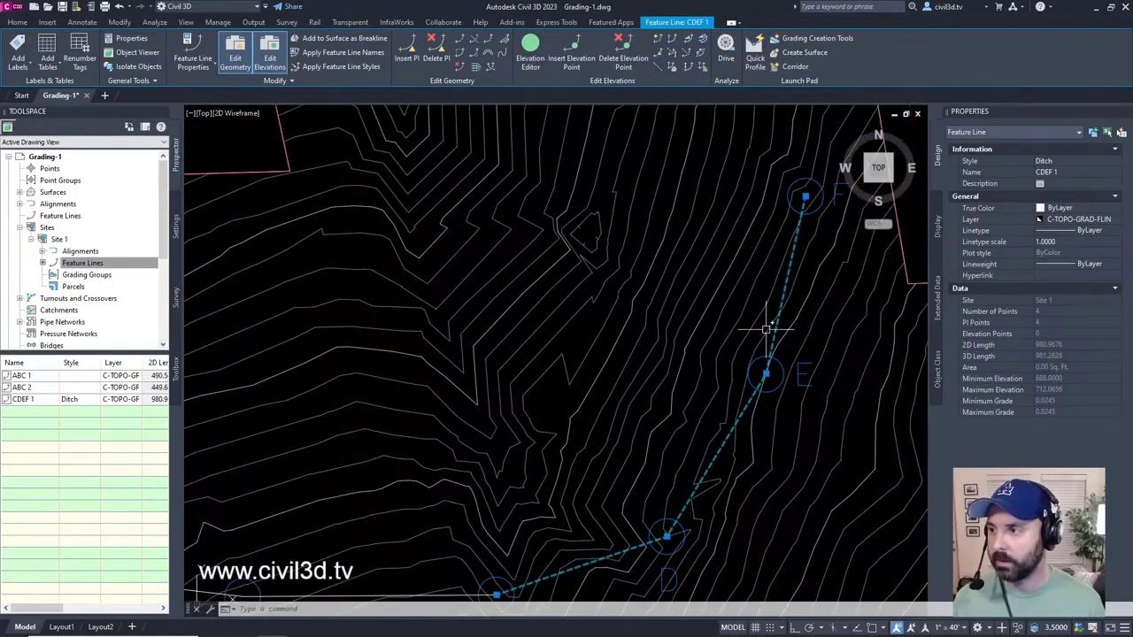
Change the style of the selected CDEF feature line to Crown and clear the selection
click(1056, 164)
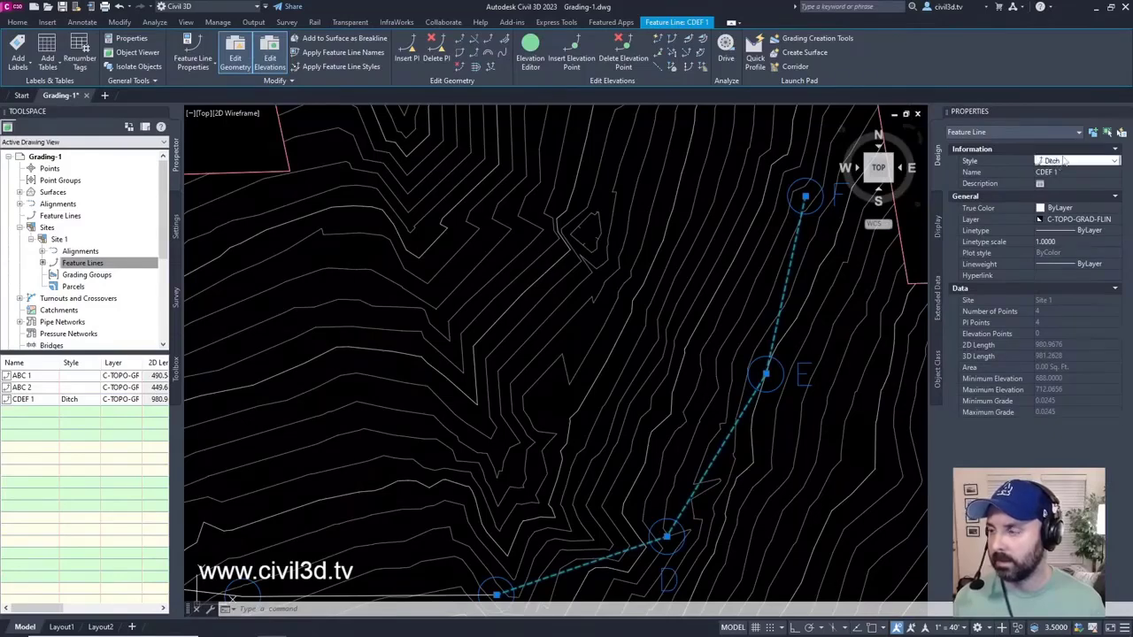
click(1062, 162)
click(1066, 183)
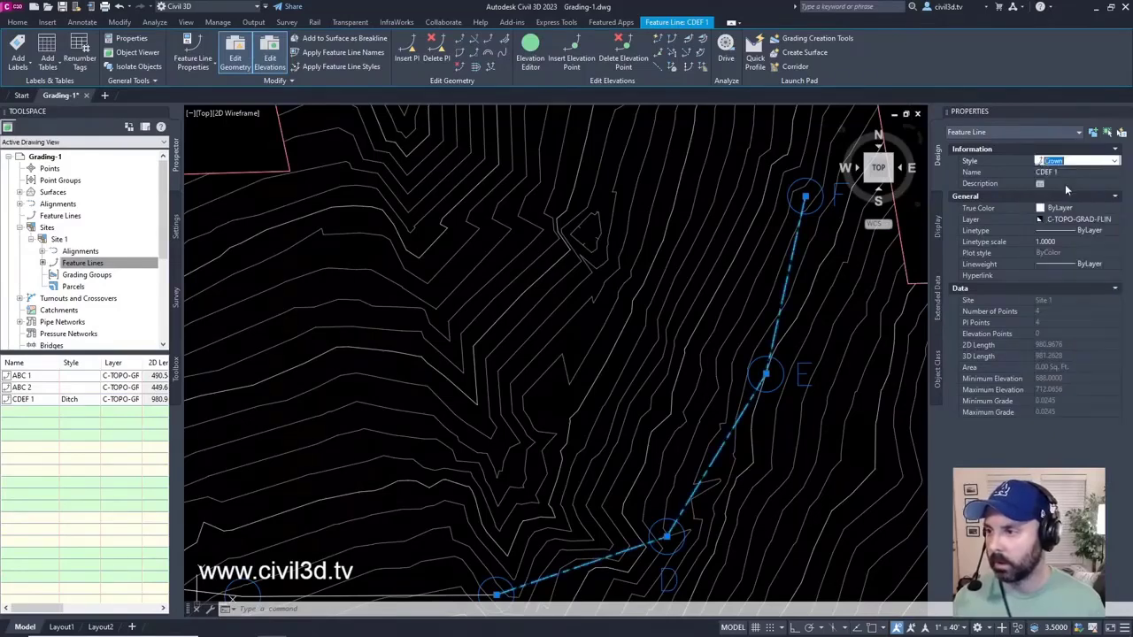
key(Escape)
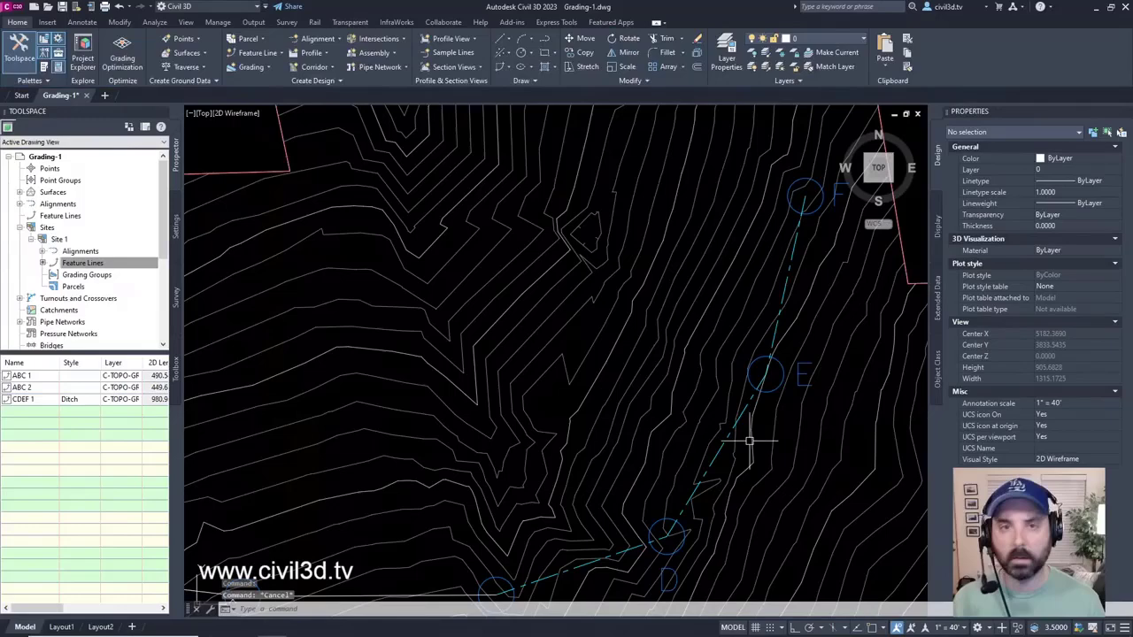
Reselect the CDEF feature line and set its style back to Ditch
click(745, 411)
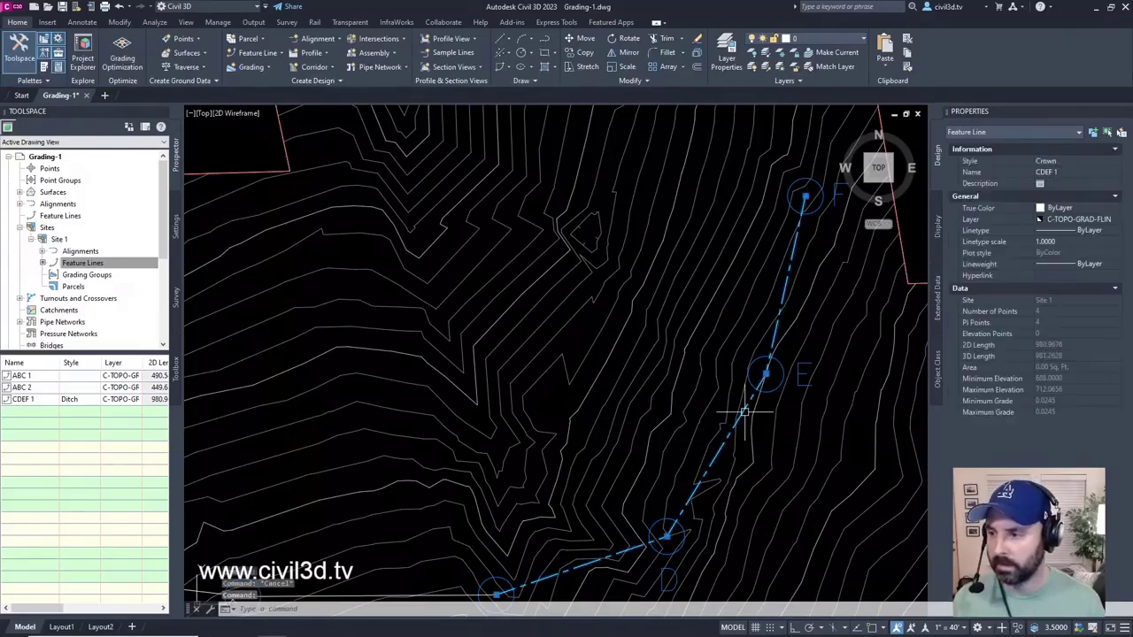
click(1085, 160)
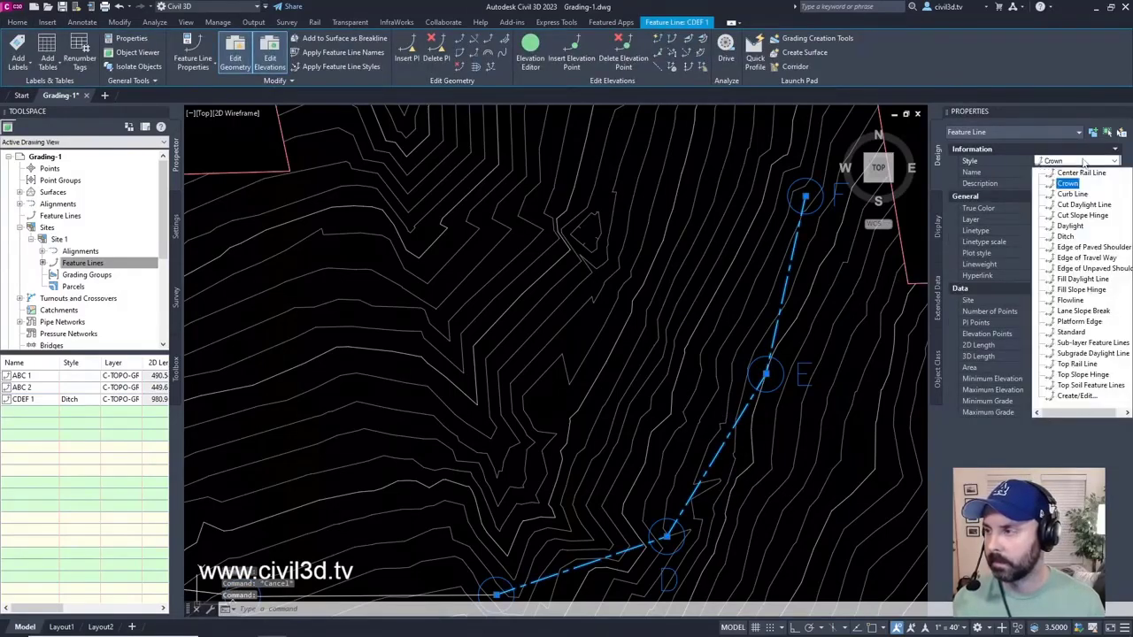
click(1066, 236)
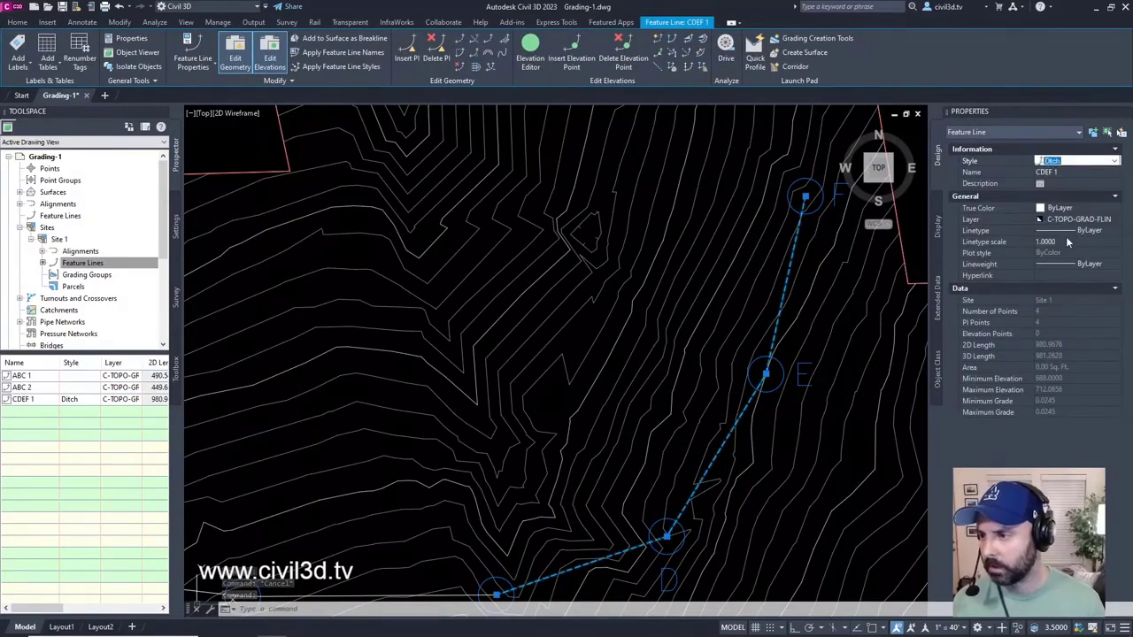